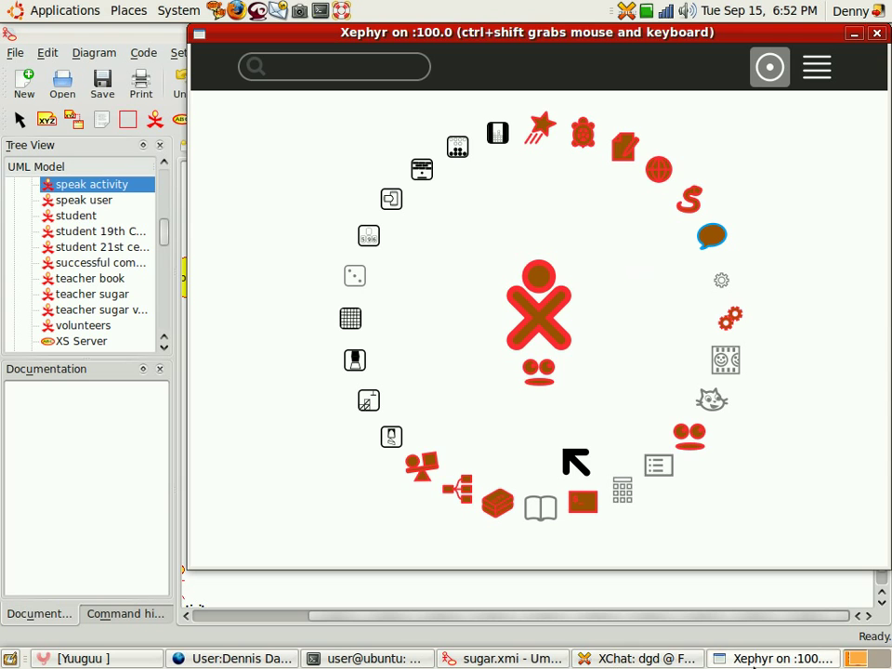
Step: Open the Speak activity from the home ring and have the face say "What is your name?"
click(539, 372)
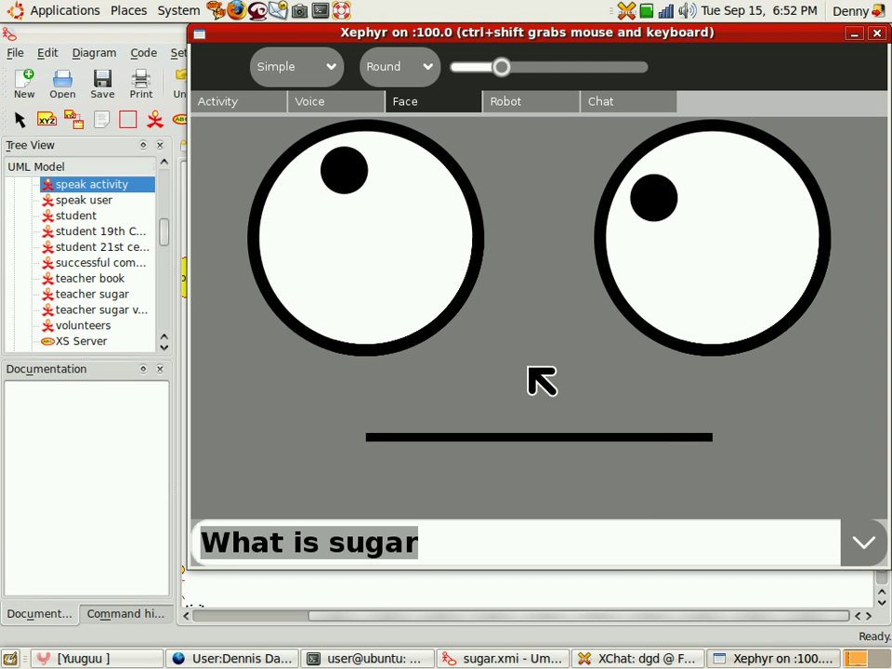
text(What is you)
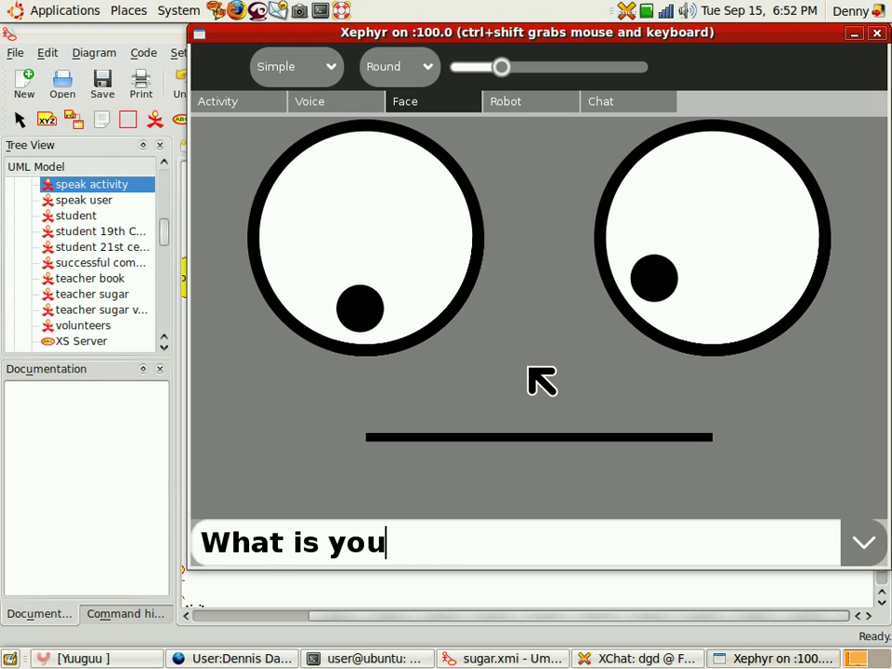
text(r name)
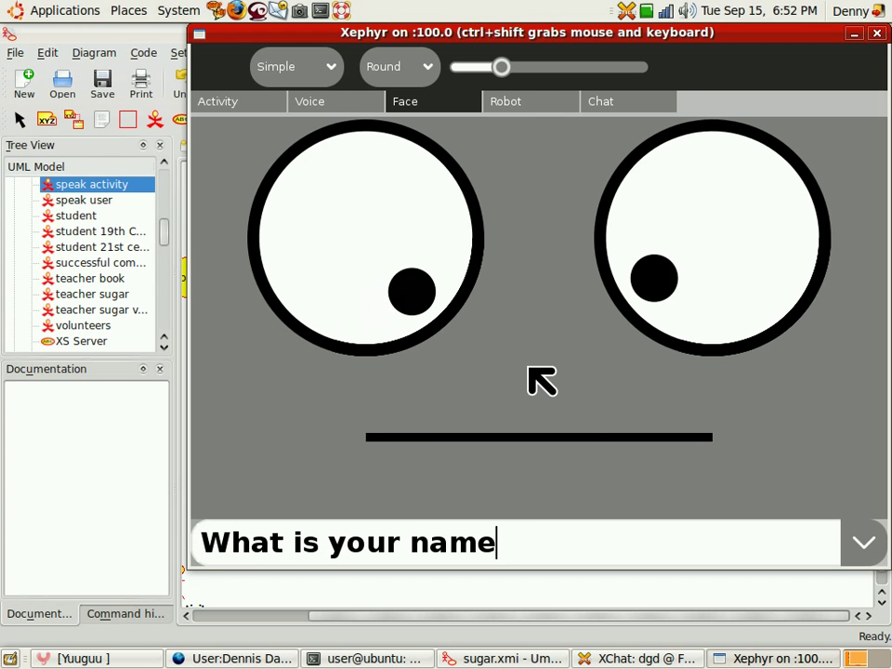
text(?)
key(Return)
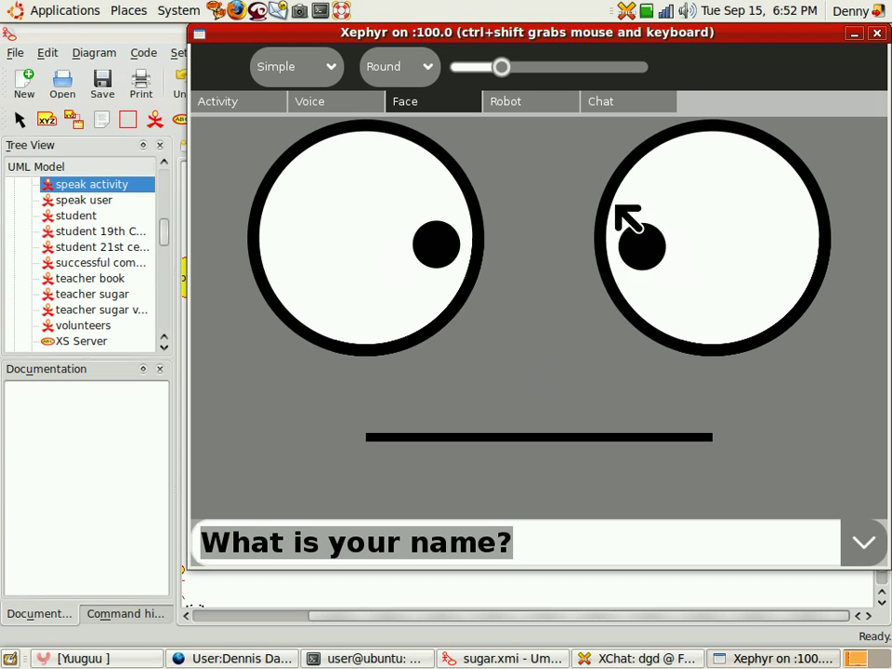
Step: Switch to chat mode and send the message "How old are you?"
click(612, 105)
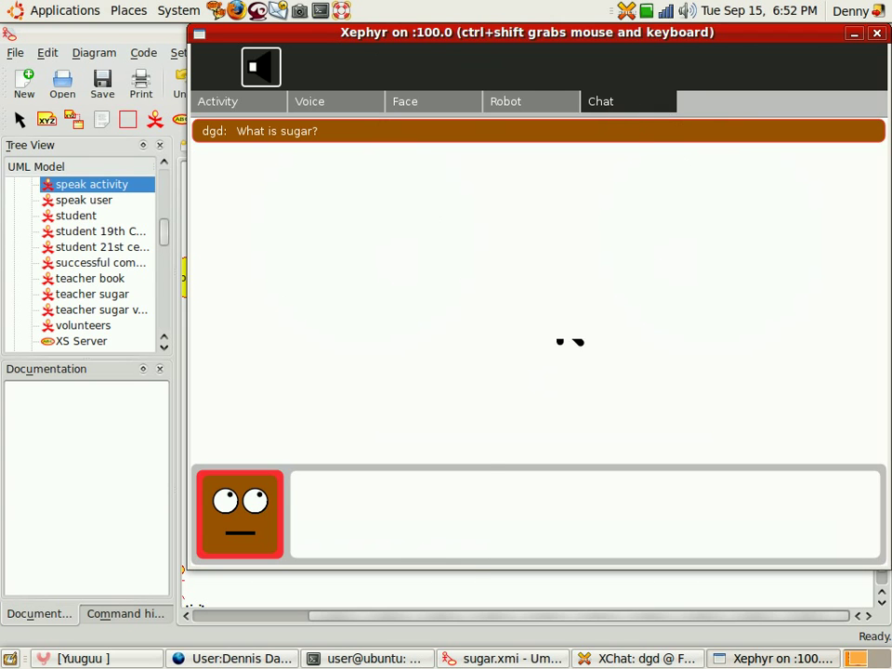
click(461, 494)
text(How old ar)
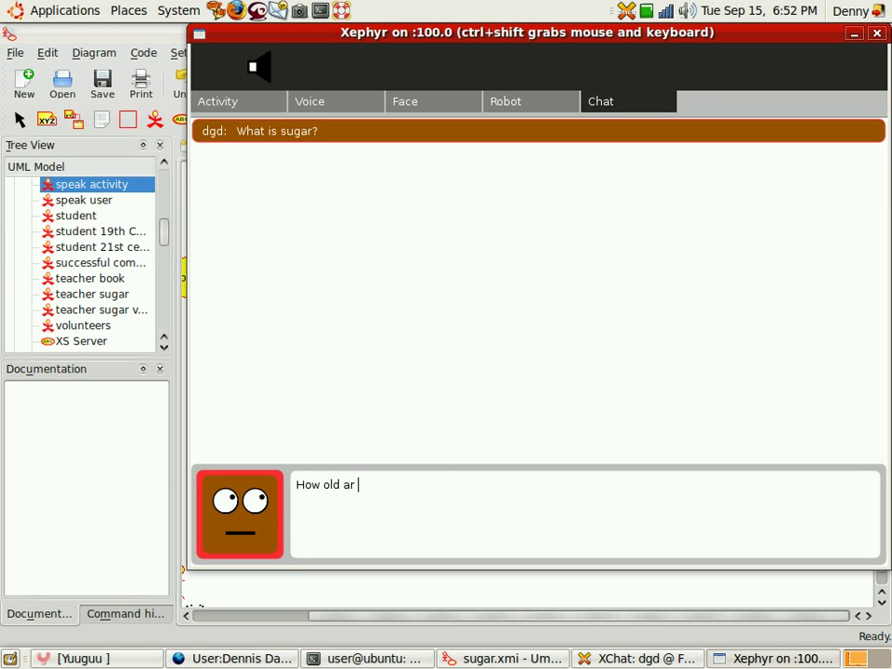
text(e you?)
key(Return)
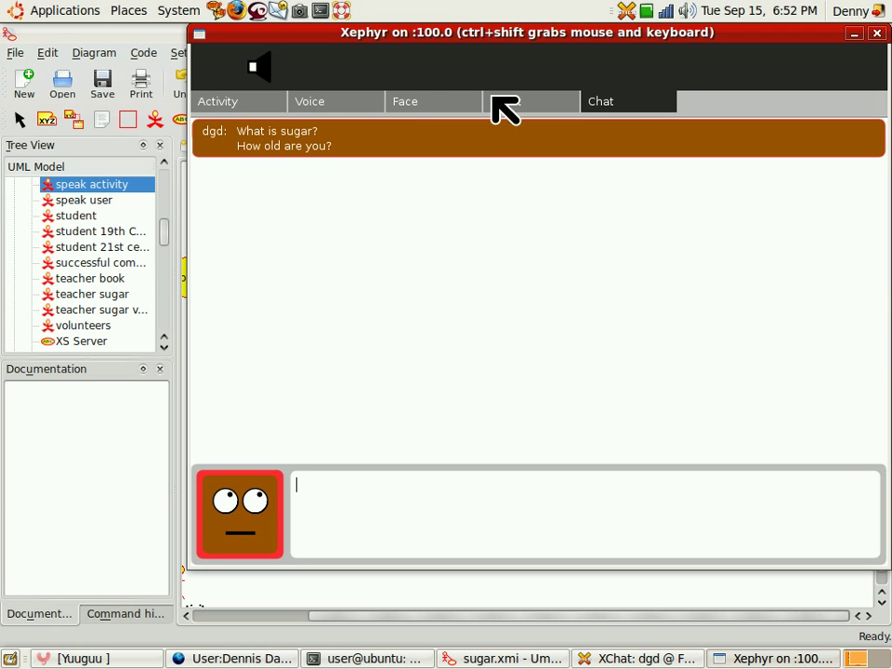
Step: Set the face's voice language to French
click(344, 106)
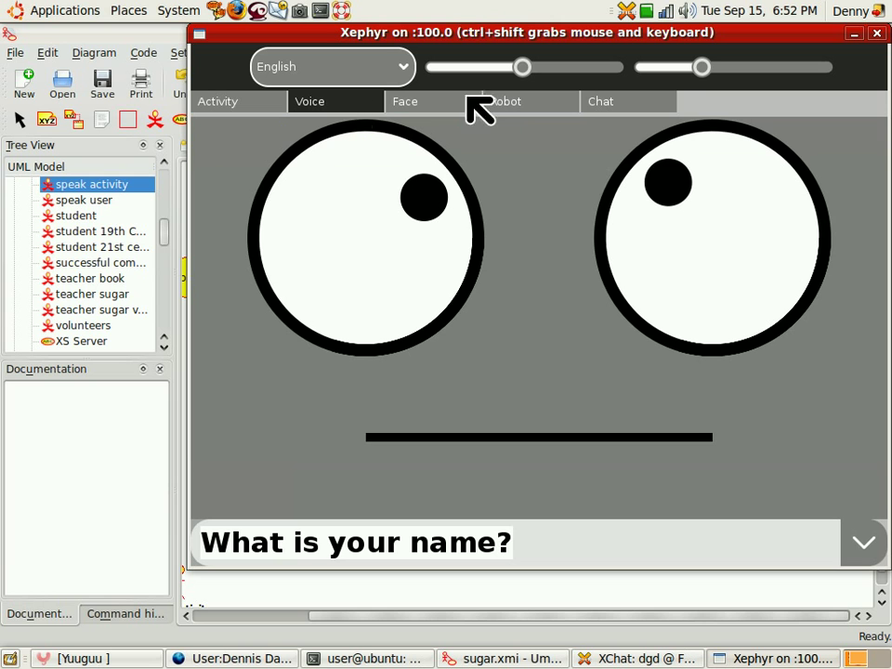
click(406, 72)
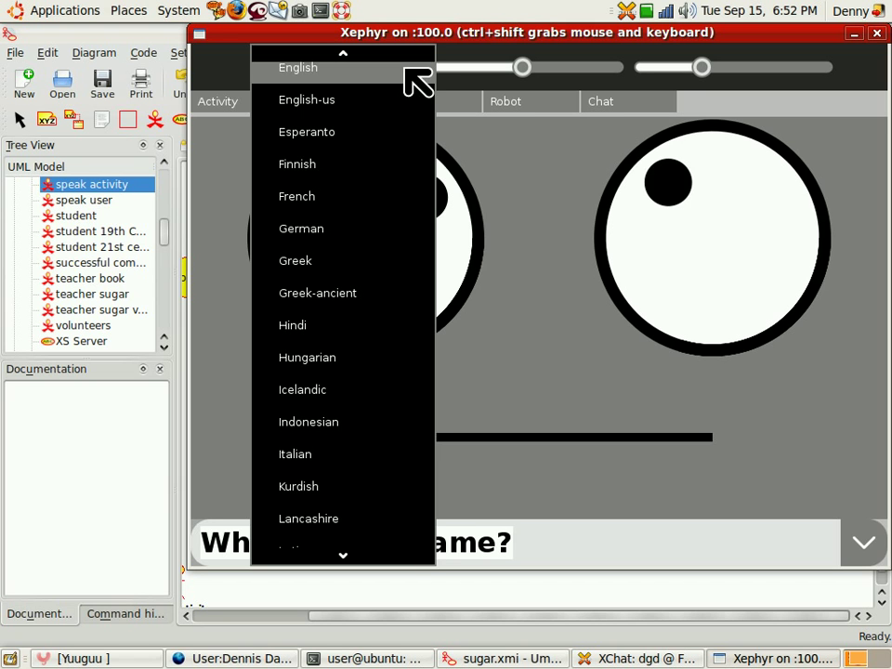
click(379, 203)
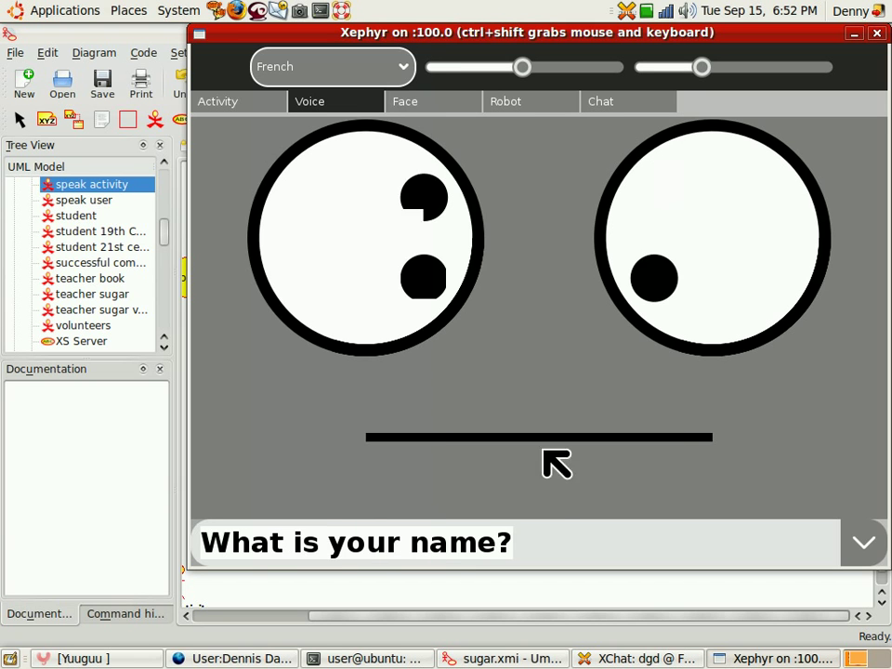
Step: Replace the phrase with "Comment t'allez vous" and have the face speak it in French
click(573, 532)
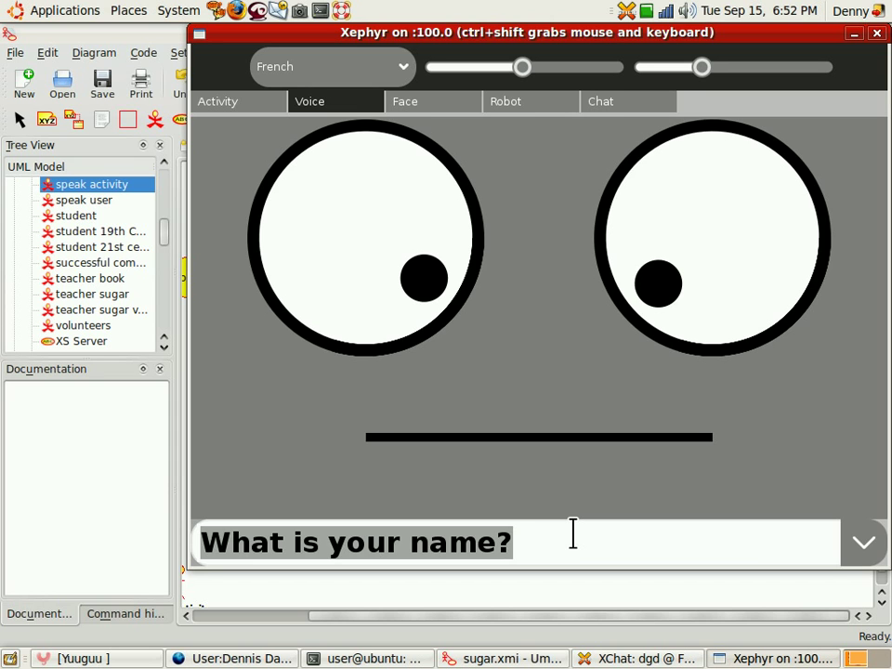
text(Comment )
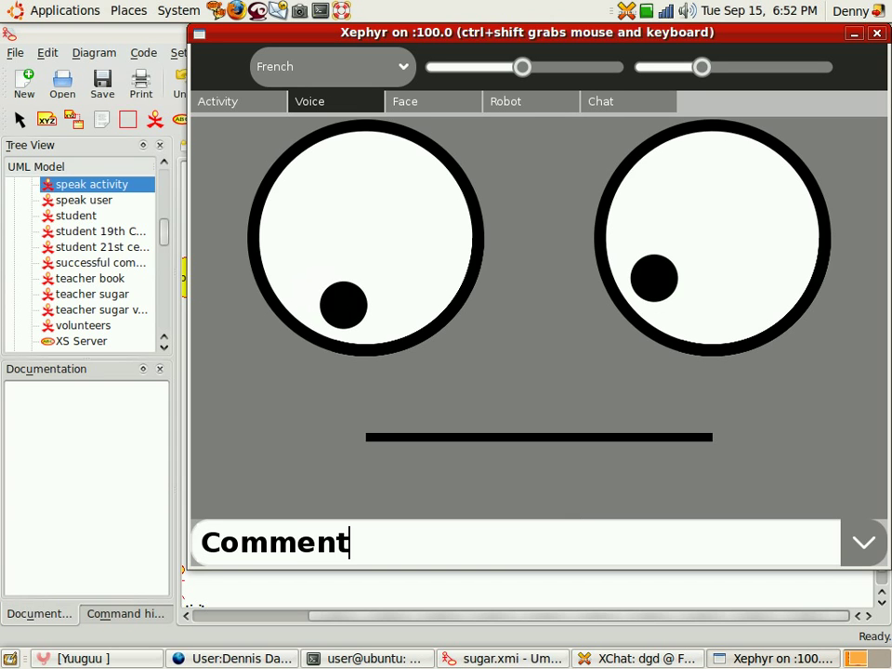
text(ta)
key(BackSpace)
text('allez)
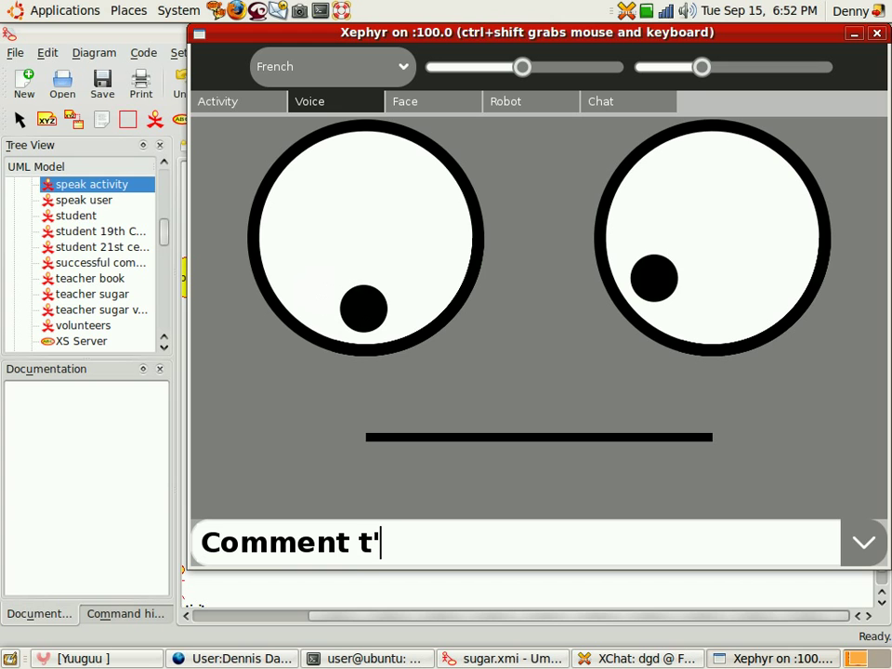
text( vous)
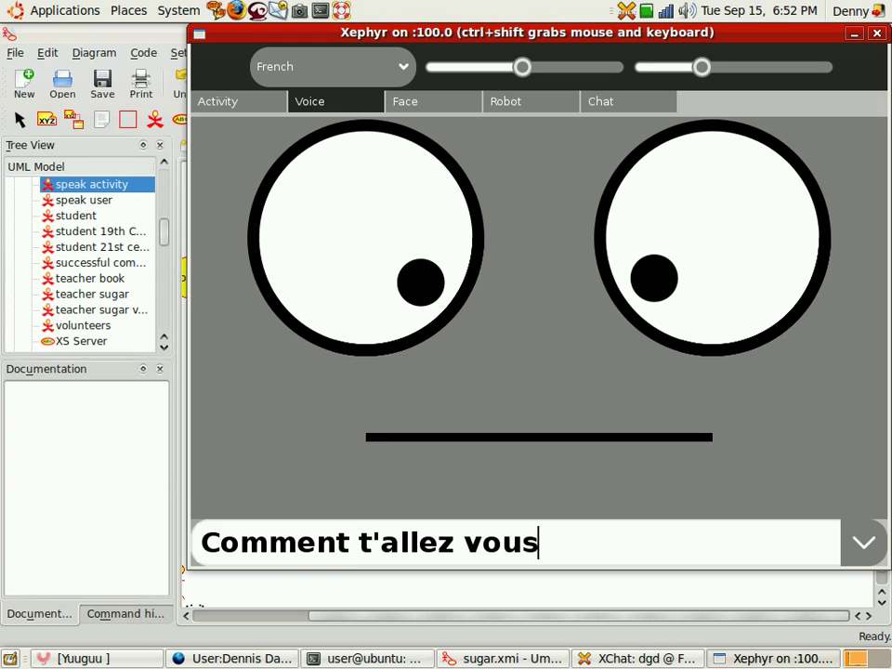
key(Return)
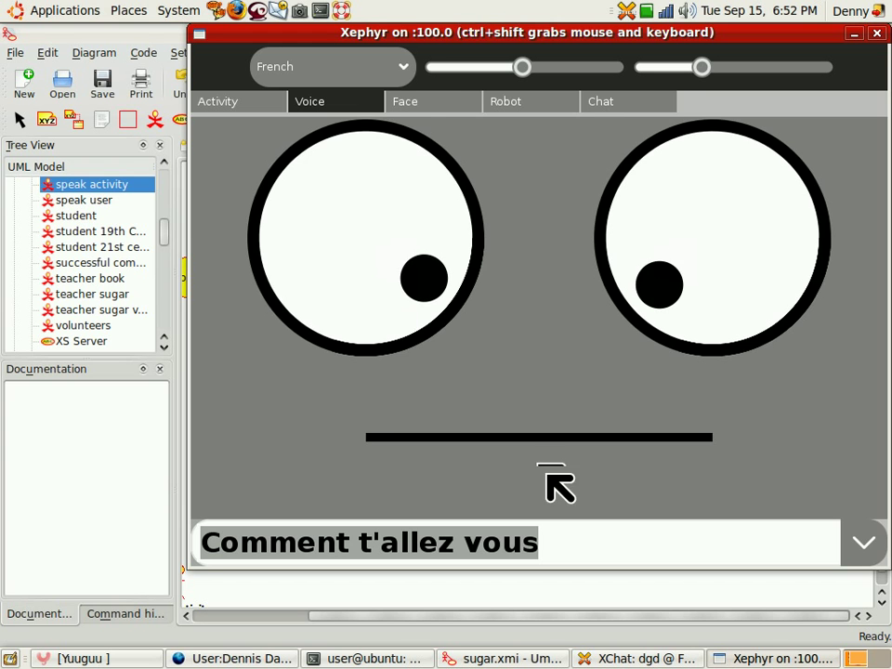
Step: Set the face's voice language back to English
click(401, 70)
scroll(388, 119, up, 3)
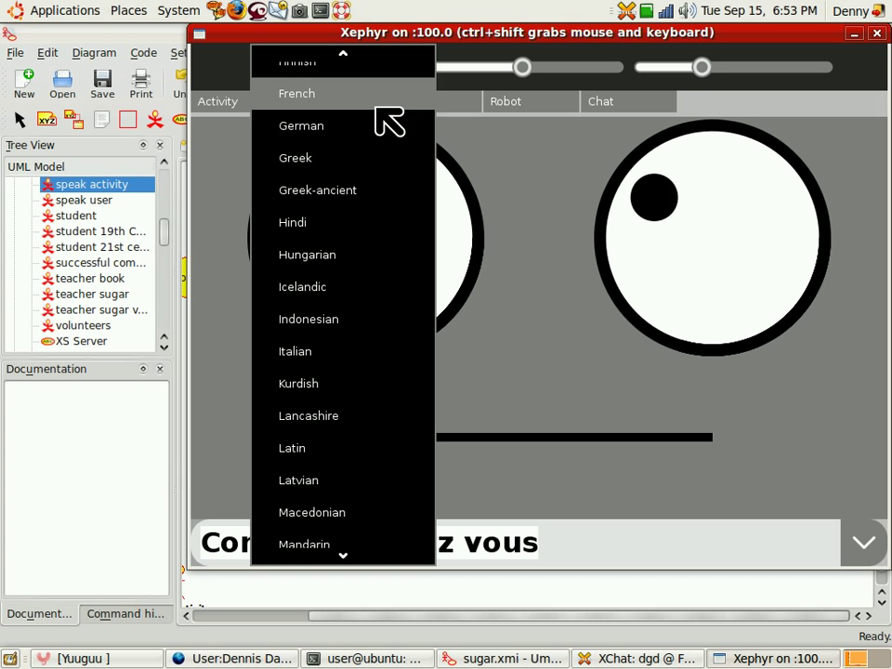
scroll(388, 119, up, 2)
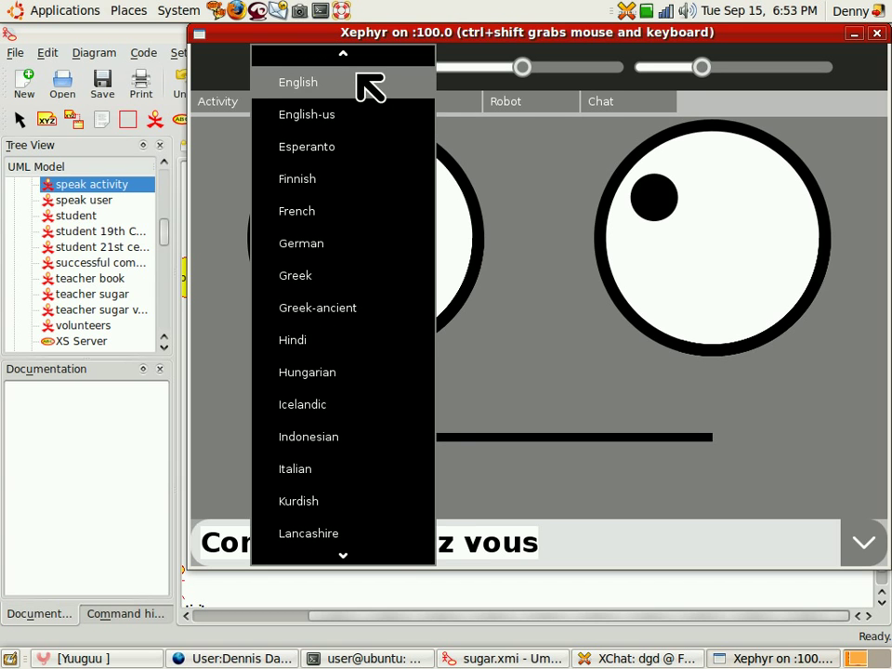
click(369, 86)
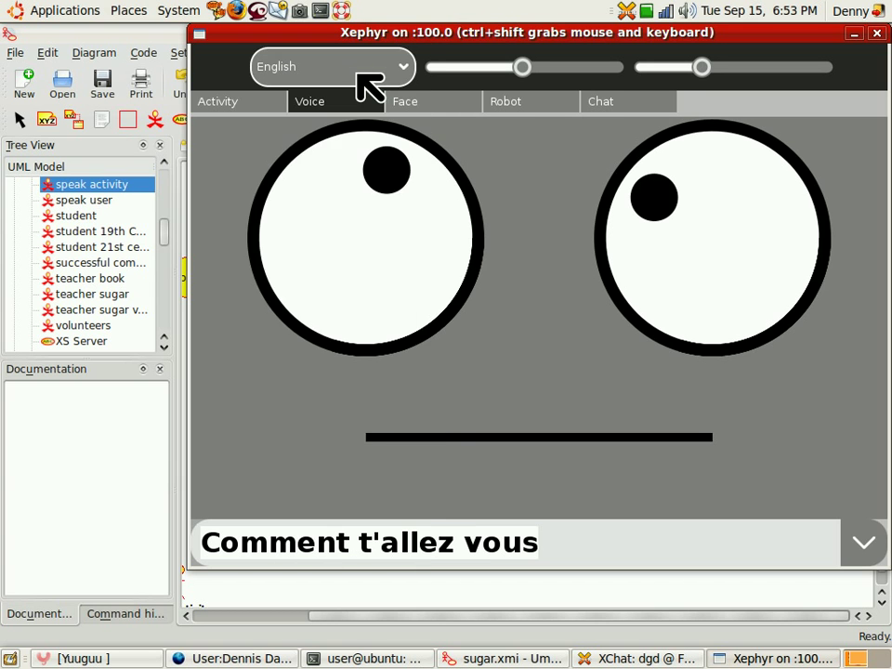
Step: Switch the face to robot mode and greet the English robot with "Hello"
click(629, 102)
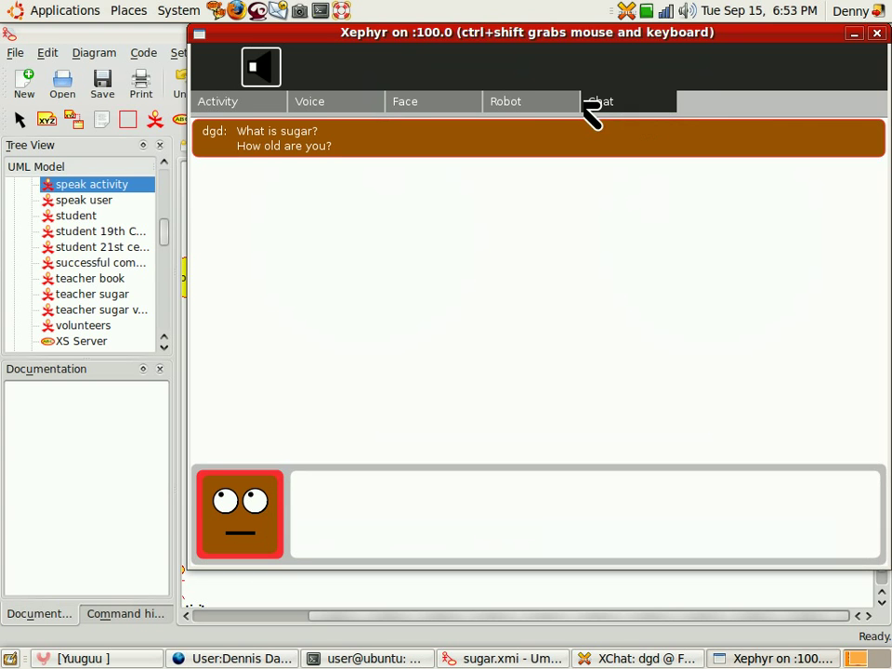
click(538, 115)
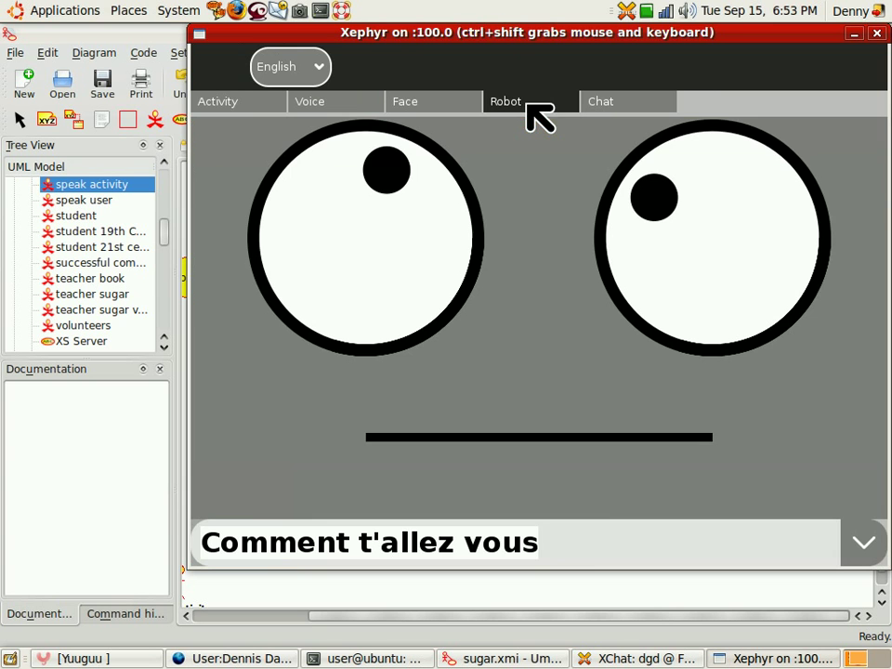
double_click(602, 547)
click(602, 547)
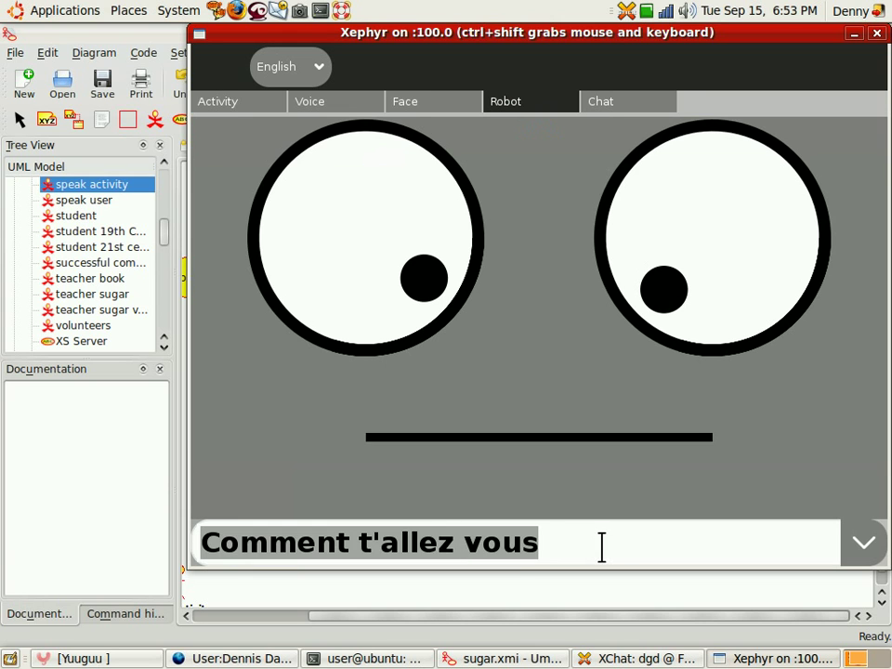
text(Hello)
key(Return)
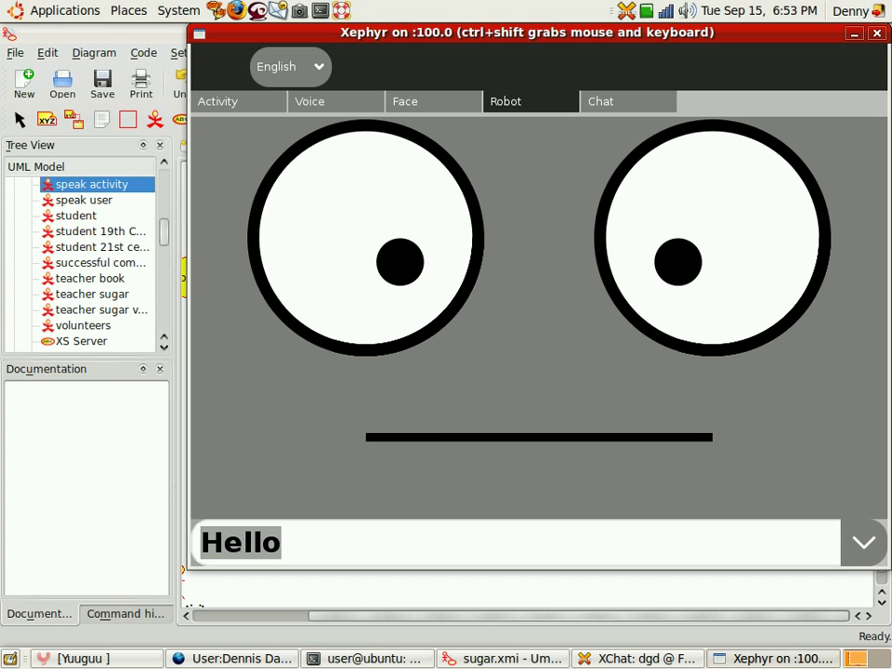
Step: Submit "Greetings" and "hungry?" to the robot as two separate messages
text(Greetings)
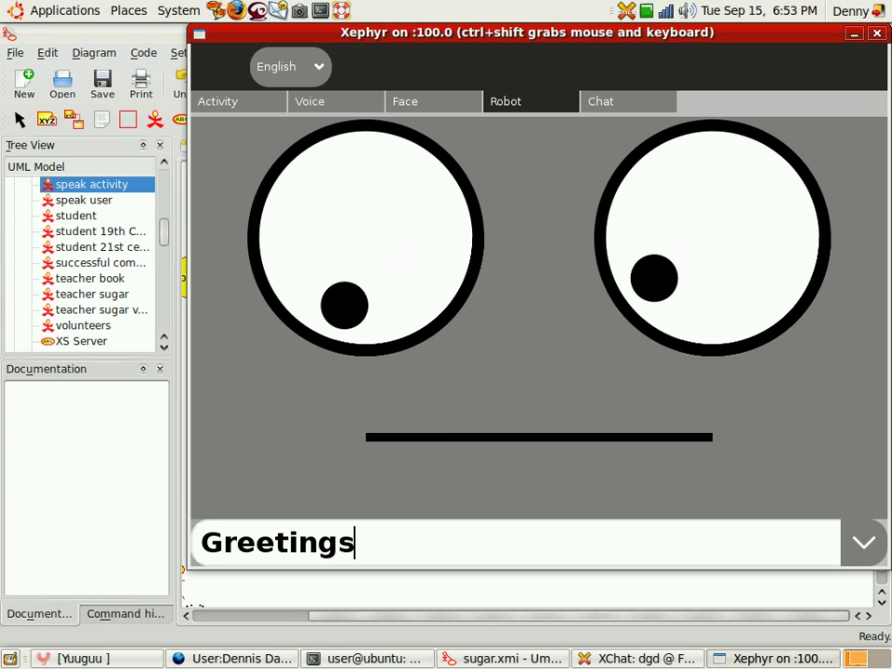
key(Return)
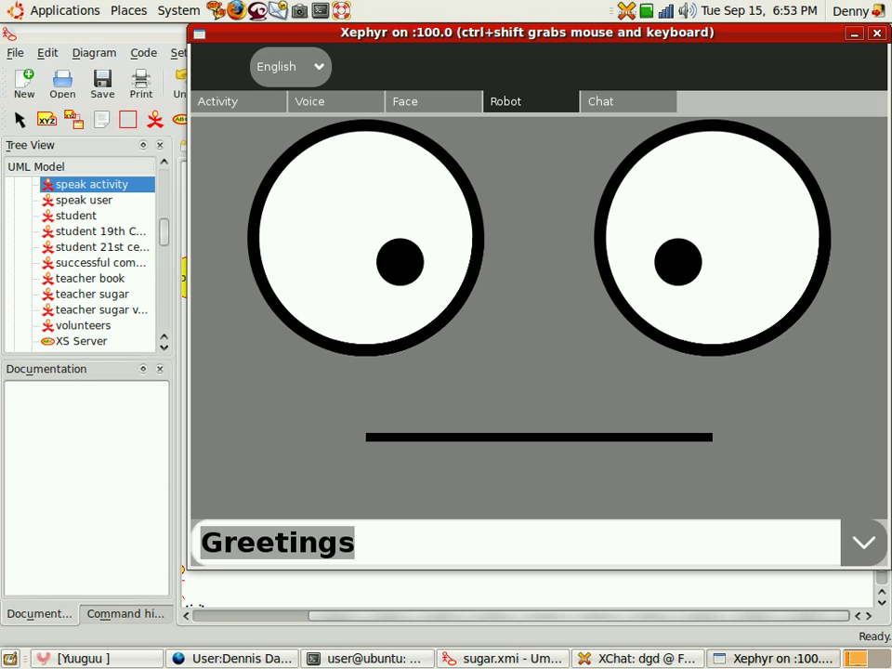
text(hu)
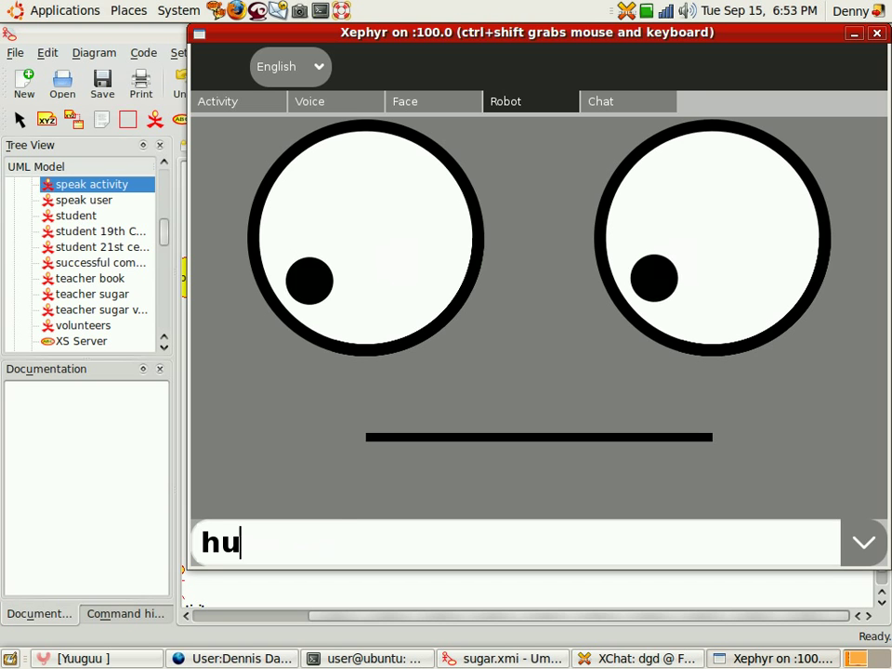
text(ngry?)
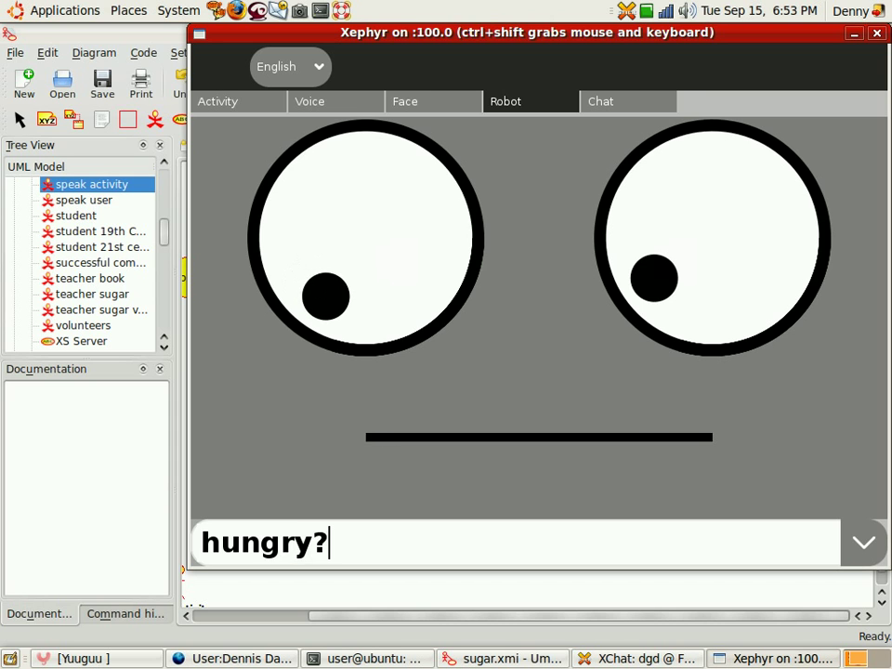
key(Return)
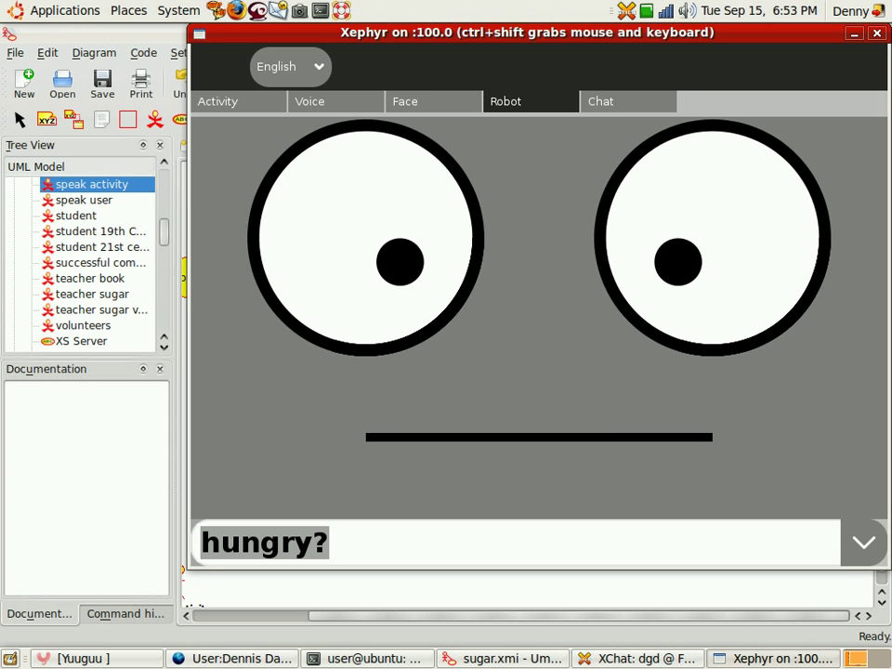
Step: Ask the robot "Man?" and "Woman?" as two separate questions
text(h)
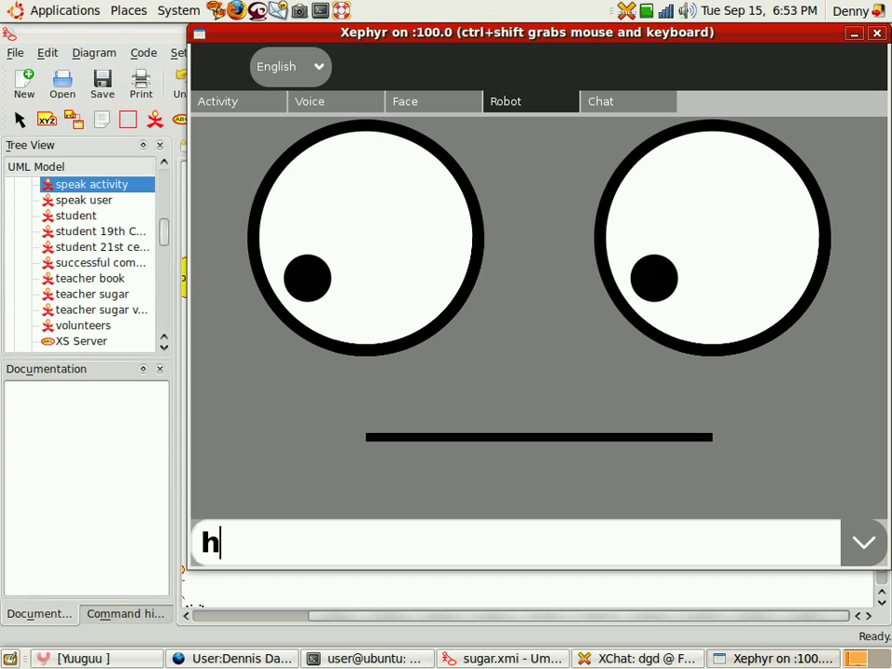
key(BackSpace)
text(Man?)
key(Return)
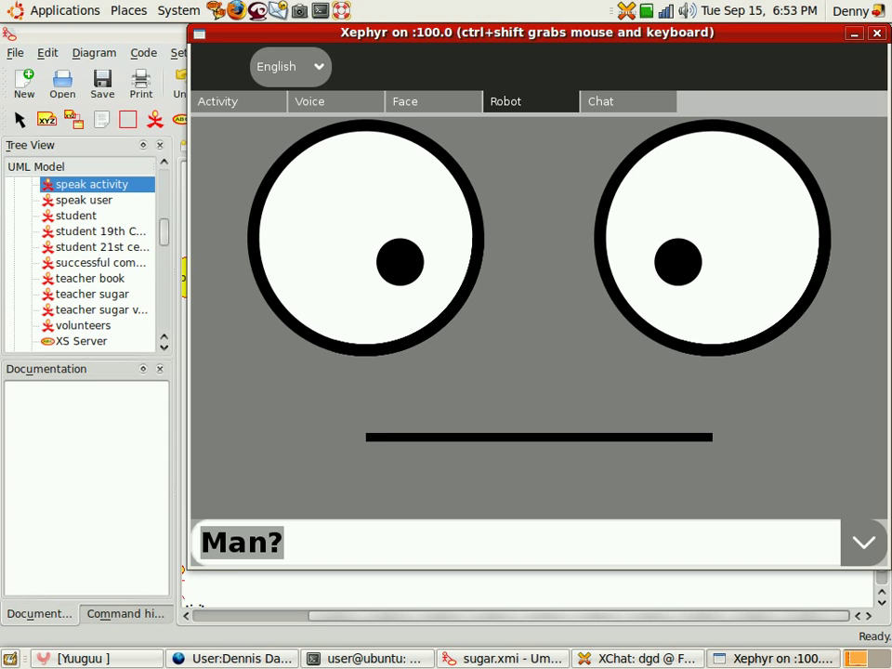
text(Woman)
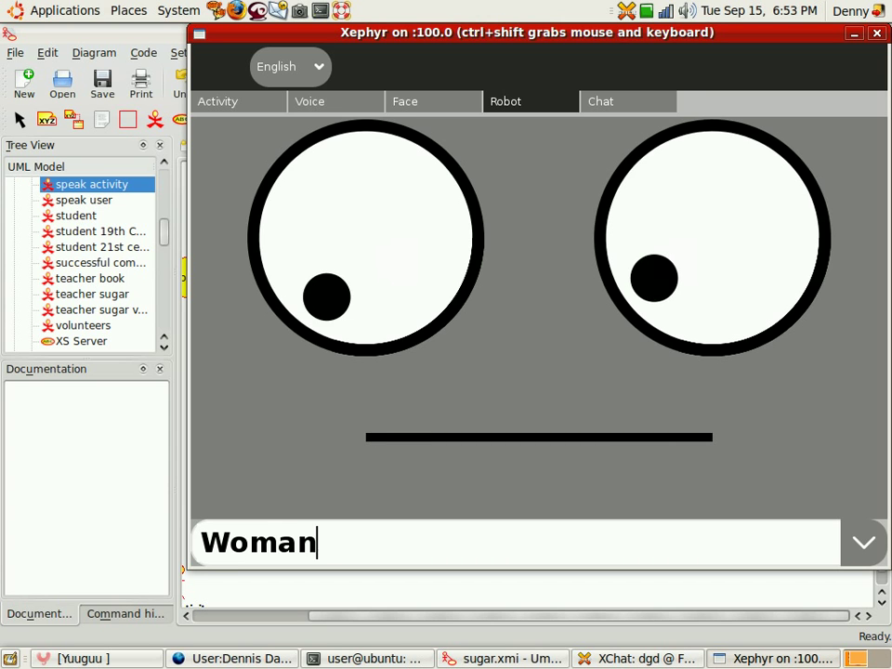
text(?)
key(Return)
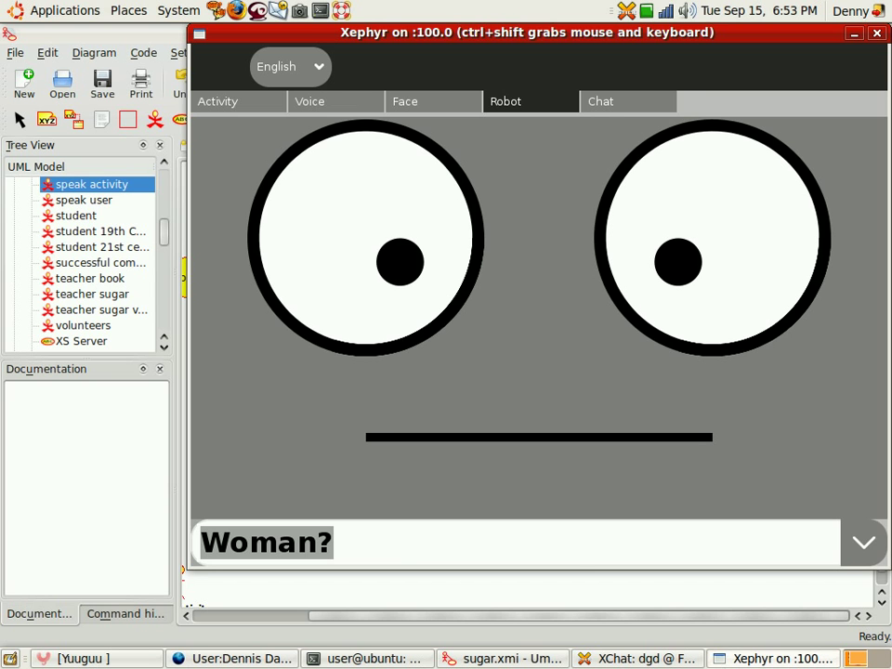
Step: Switch to Umbrello and move the speak activity actor up in the diagram, just left of the answer questions use case
click(525, 660)
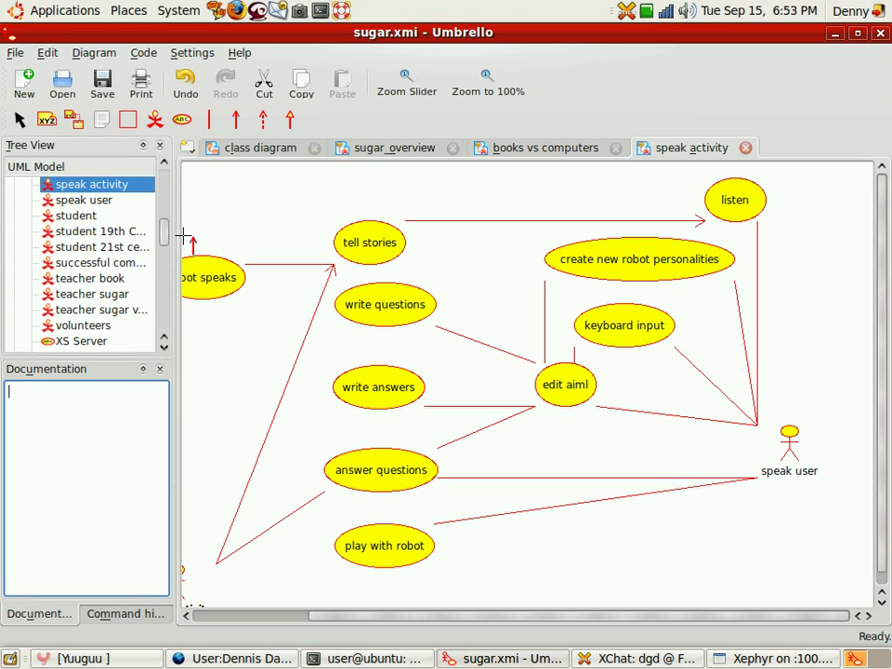
click(19, 119)
click(19, 120)
drag(449, 615, 333, 616)
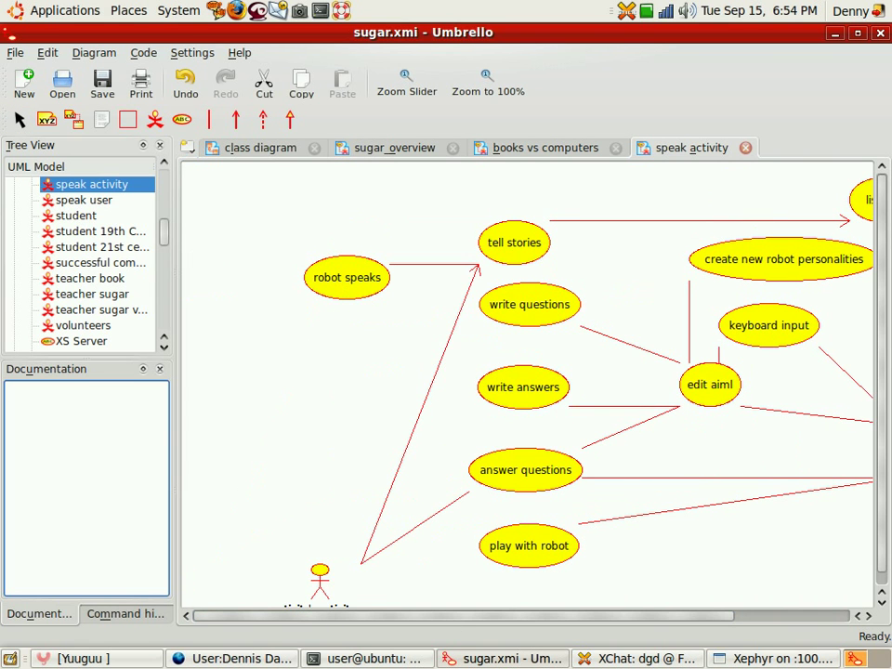
scroll(884, 436, down, 1)
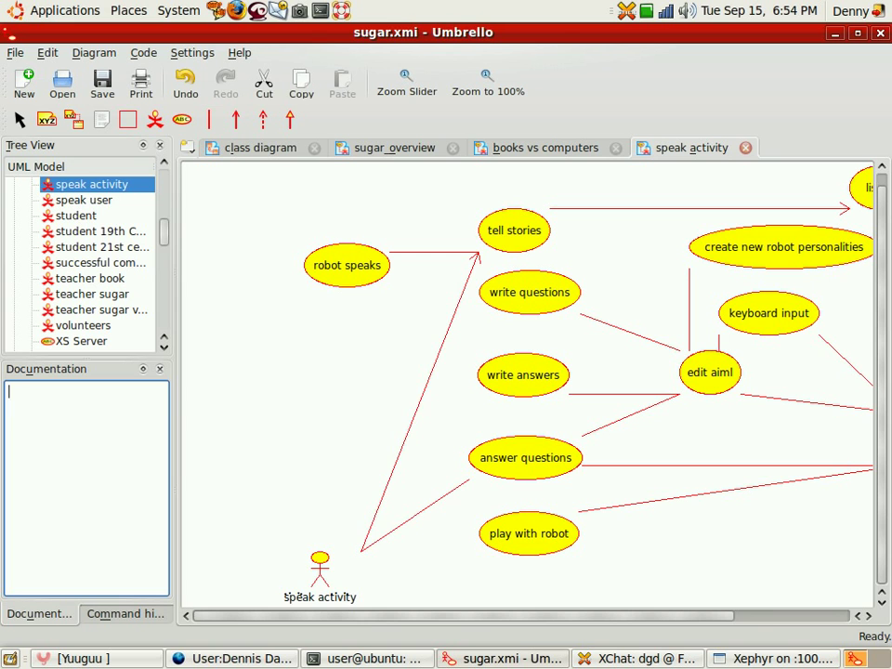
drag(321, 580, 319, 436)
Step: Add an actor named "sugar operating system" below the speak activity actor
click(154, 119)
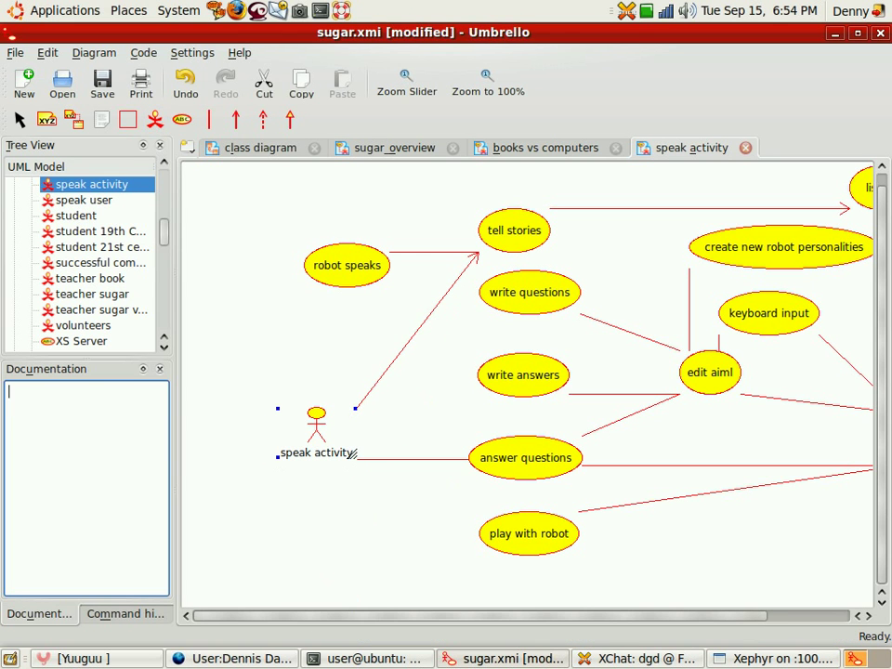
click(267, 534)
text(suga)
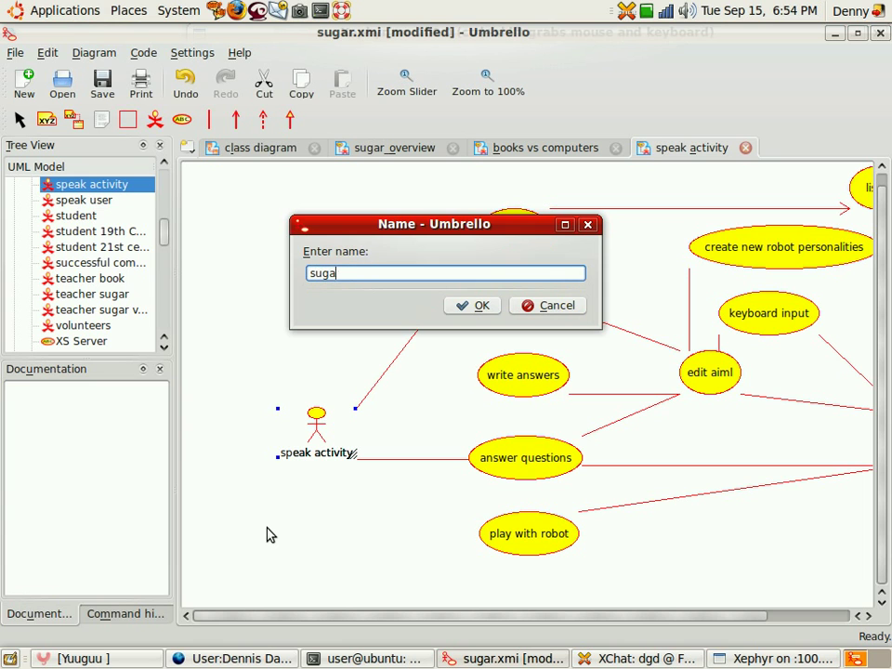
text(r operating system)
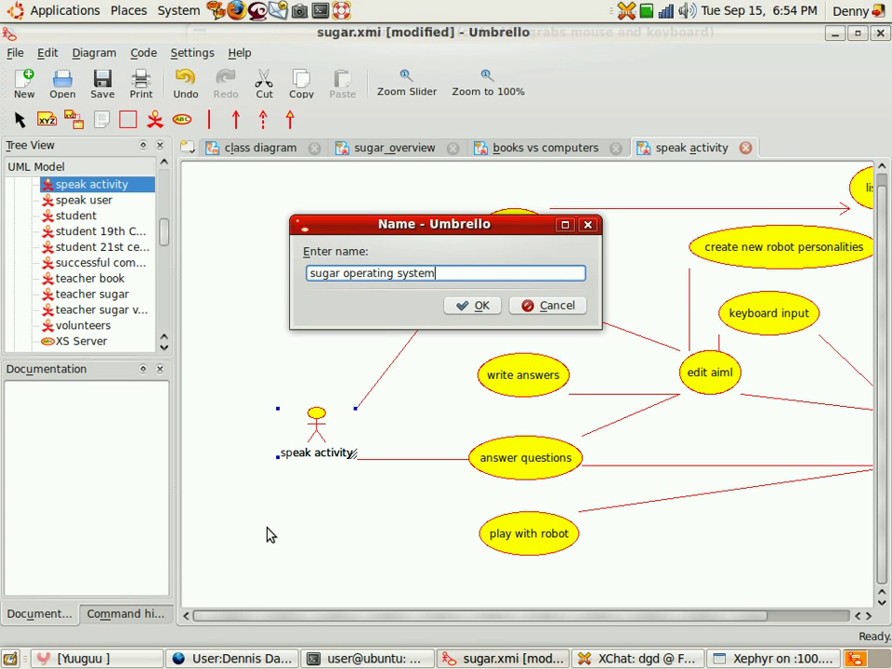
click(480, 310)
Step: Connect the sugar operating system actor to the speak activity actor with a plain association line
click(209, 119)
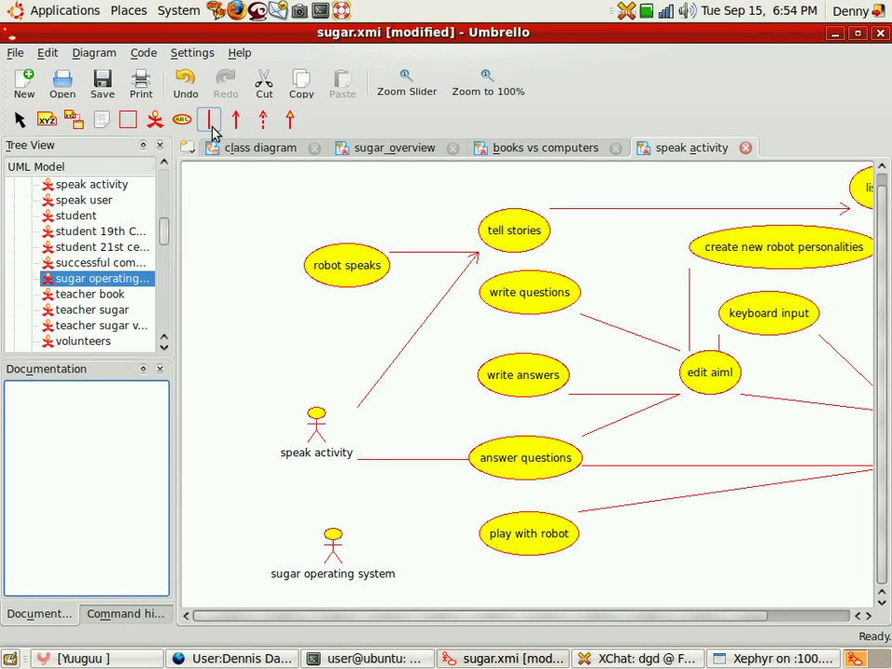
click(332, 535)
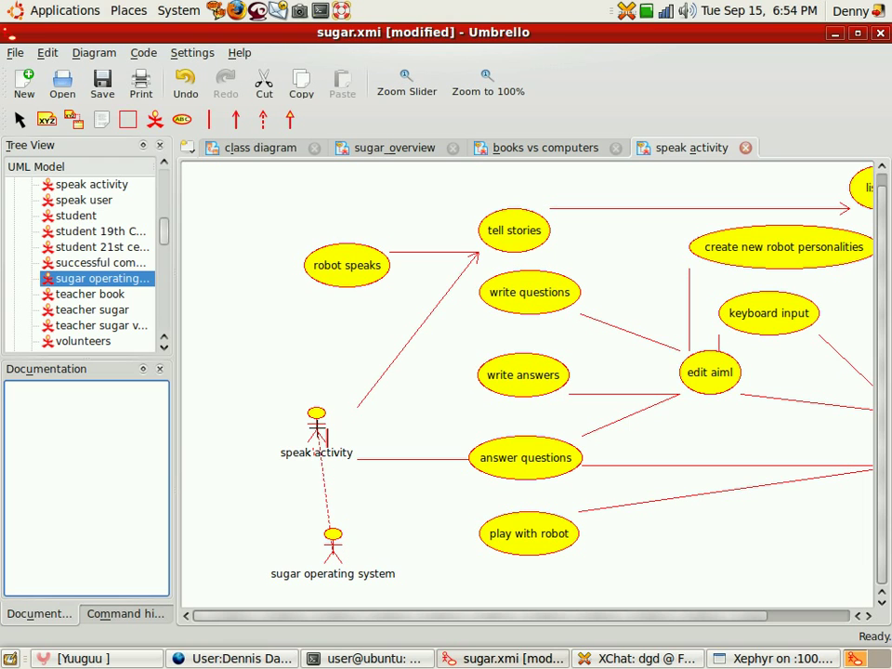
click(324, 433)
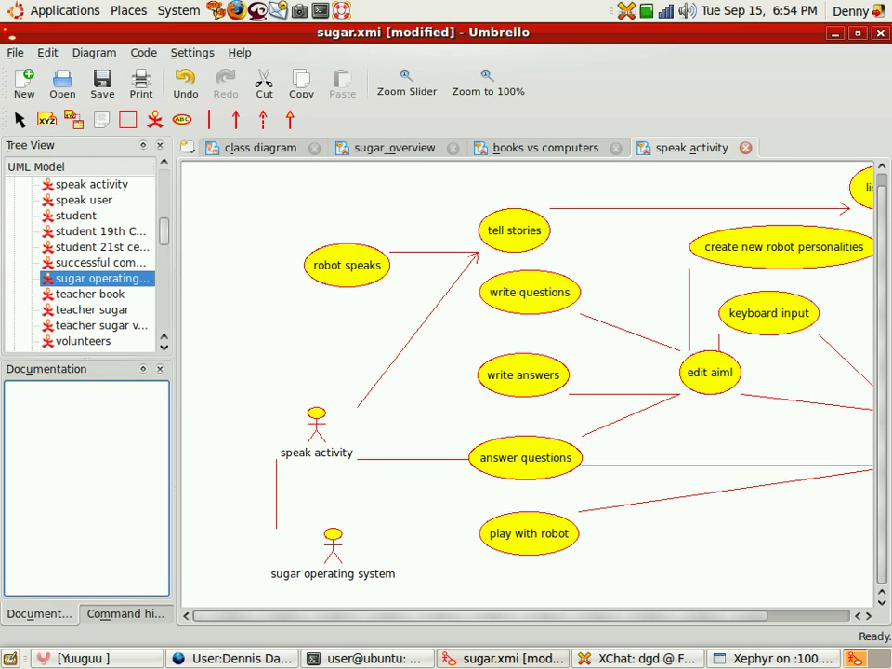
Step: Rearrange the use cases: shift the group slightly up, edit aiml down and left, robot speaks up, and write questions right toward edit aiml
drag(603, 618, 657, 626)
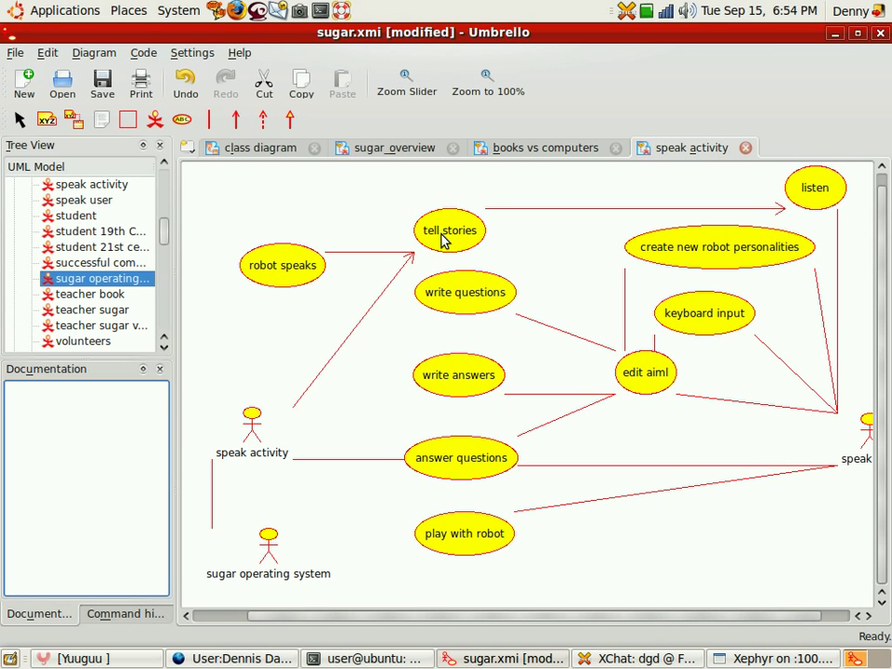
drag(443, 241, 449, 215)
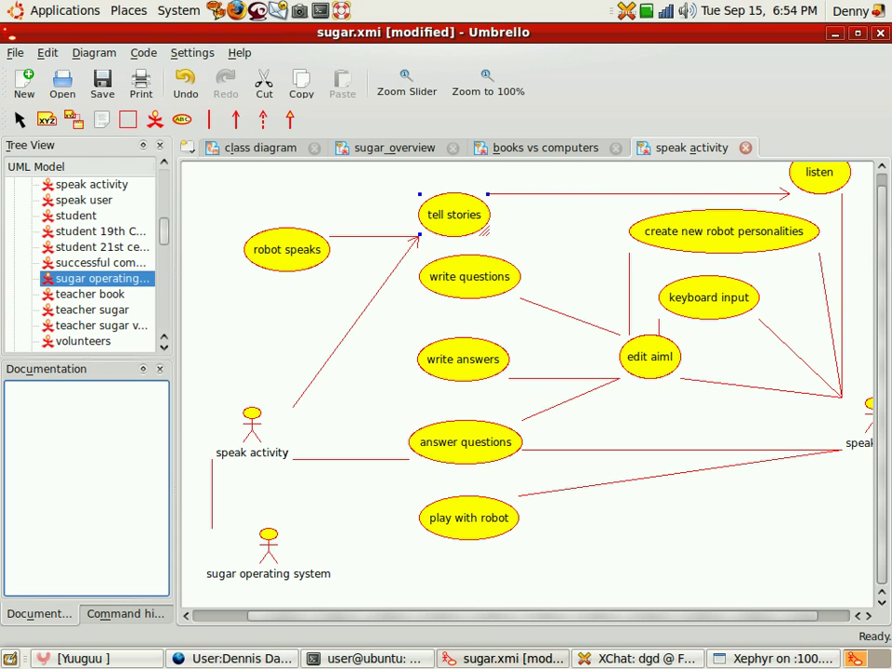
drag(655, 367, 639, 395)
drag(284, 253, 288, 236)
drag(483, 282, 477, 285)
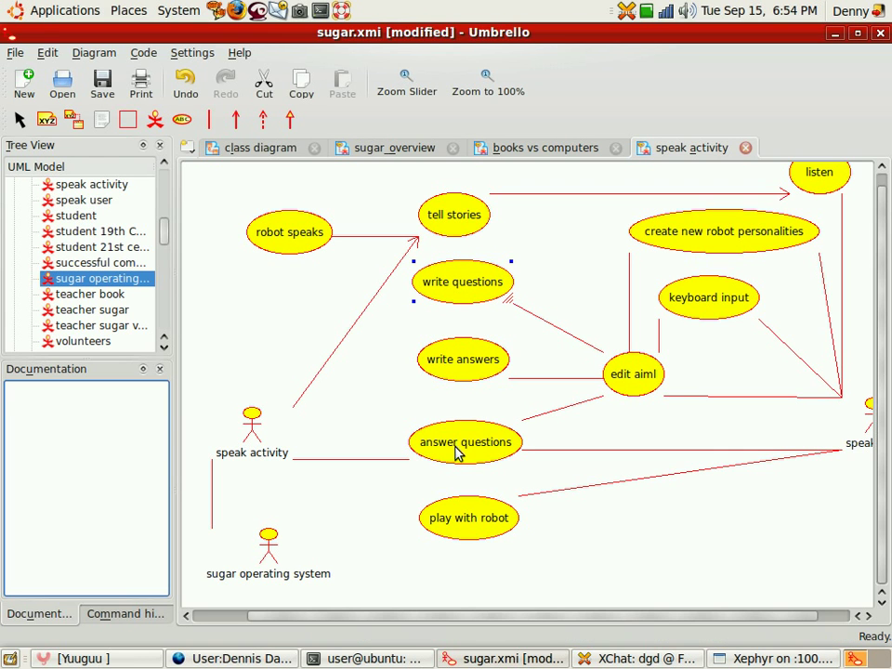
drag(456, 290, 531, 286)
Step: Move the keyboard input use case slightly down and right, away from create new robot personalities
drag(630, 614, 707, 619)
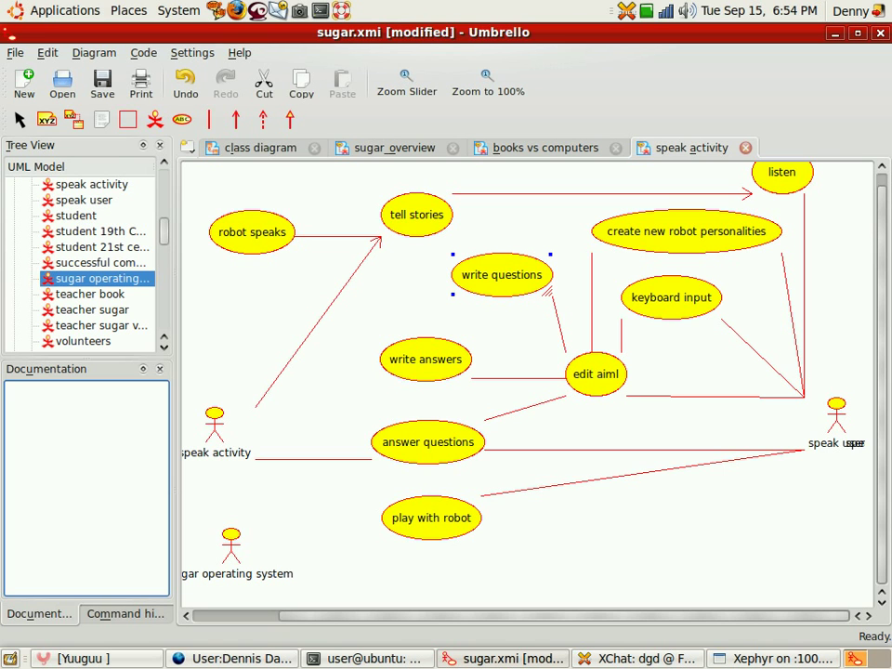
click(516, 234)
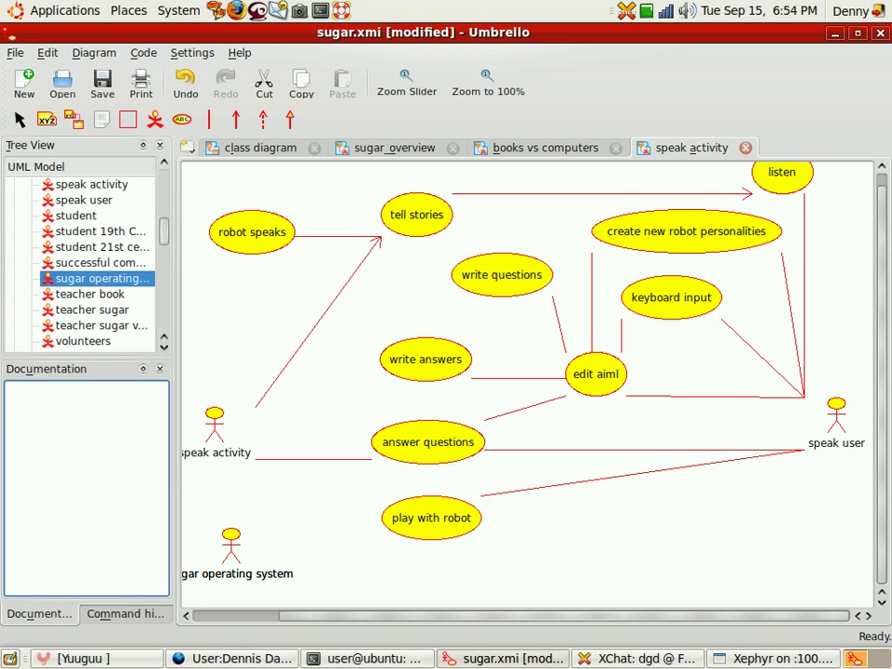
drag(682, 307, 712, 334)
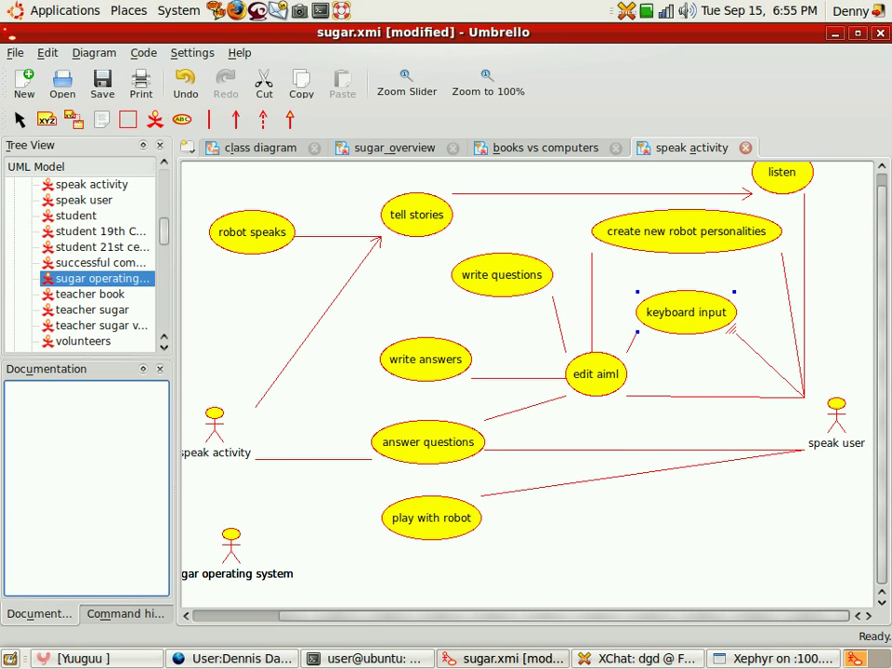
drag(358, 619, 332, 619)
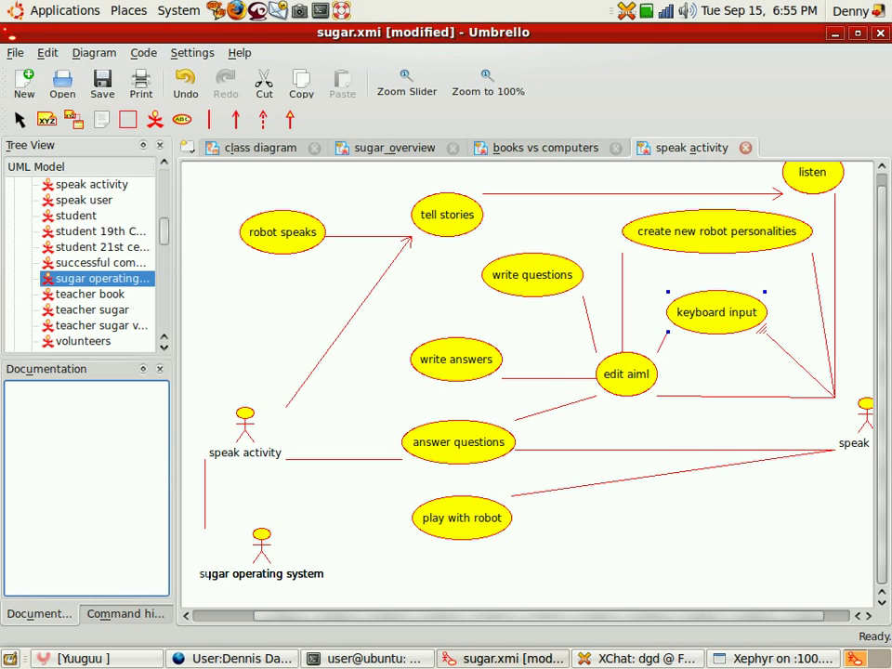
drag(700, 616, 742, 620)
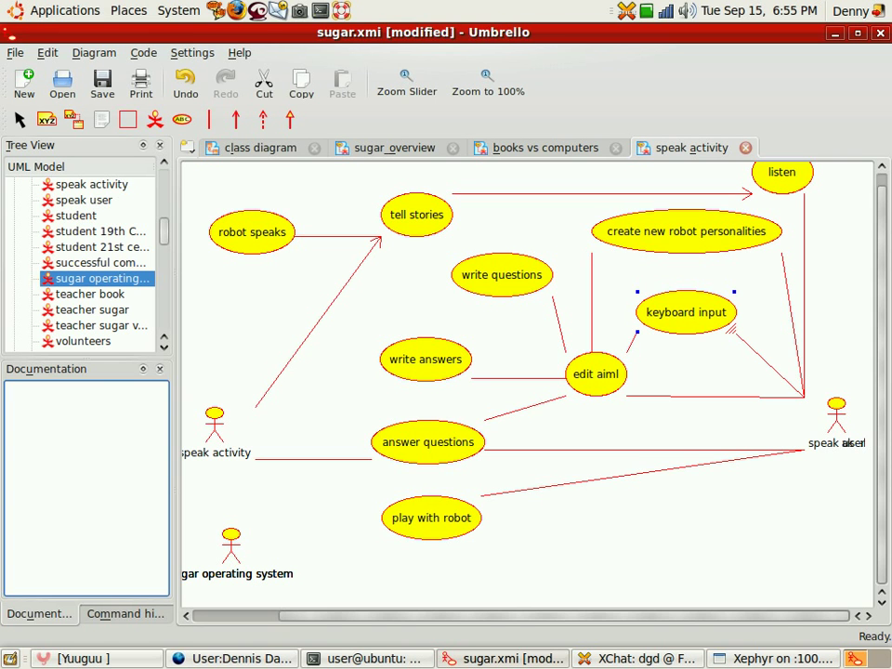
Step: Nudge edit aiml upward and move create new robot personalities to the top edge of the diagram, directly left of listen
drag(607, 389, 602, 368)
drag(662, 254, 625, 155)
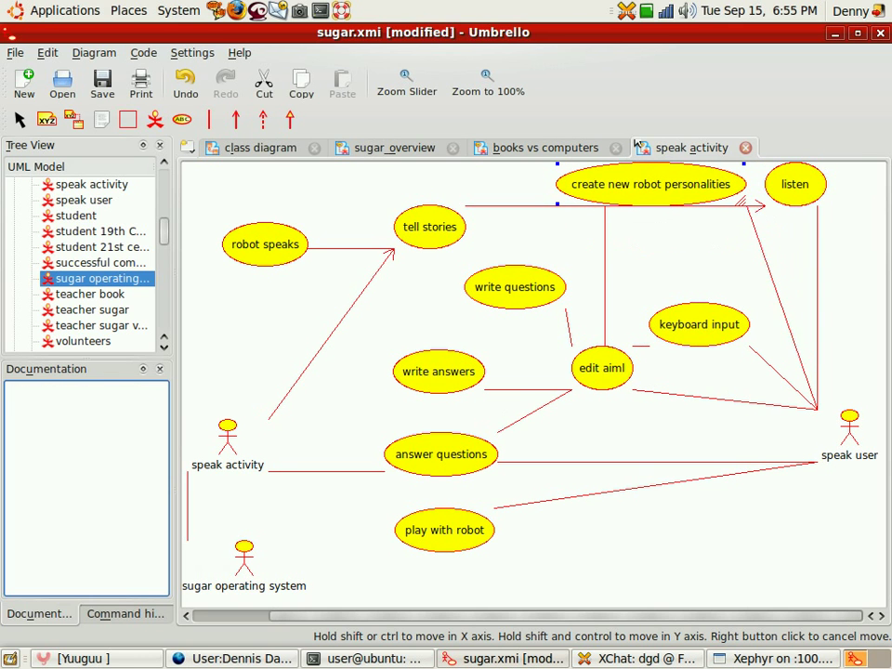
drag(641, 149, 663, 149)
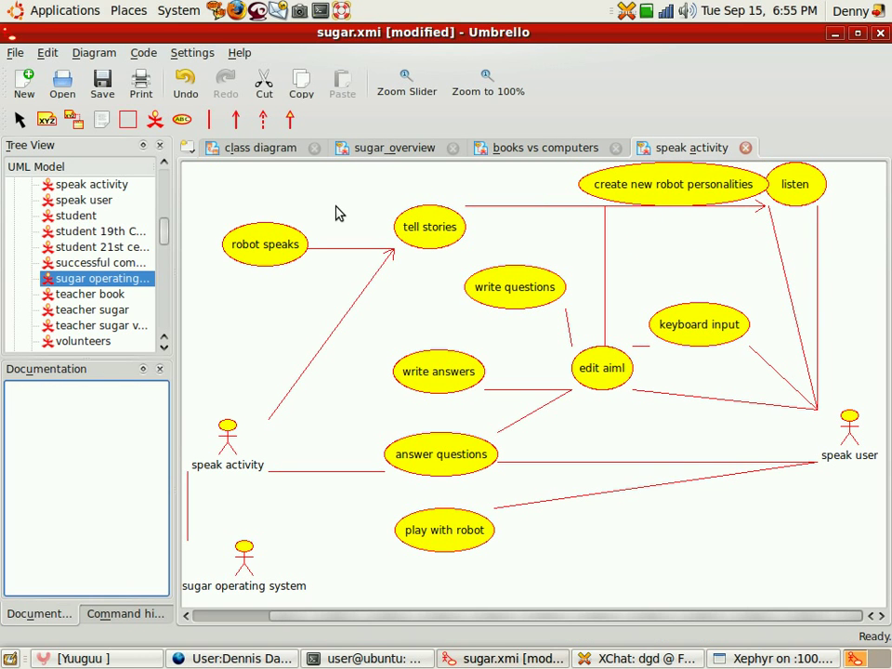
Step: Move the entire diagram down to free space above it, and shift create new robot personalities up and left, clear of listen
click(17, 53)
click(48, 54)
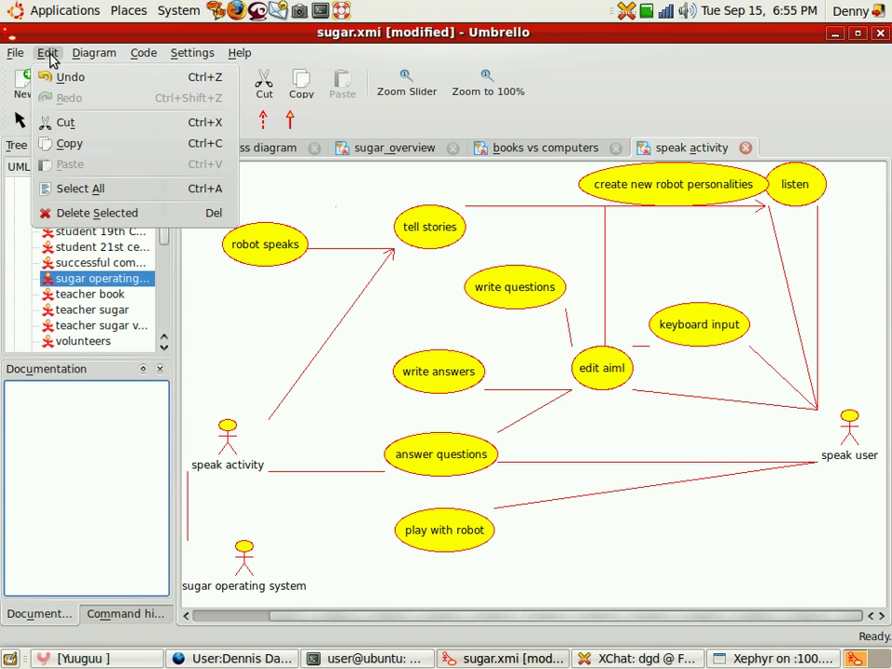
click(104, 189)
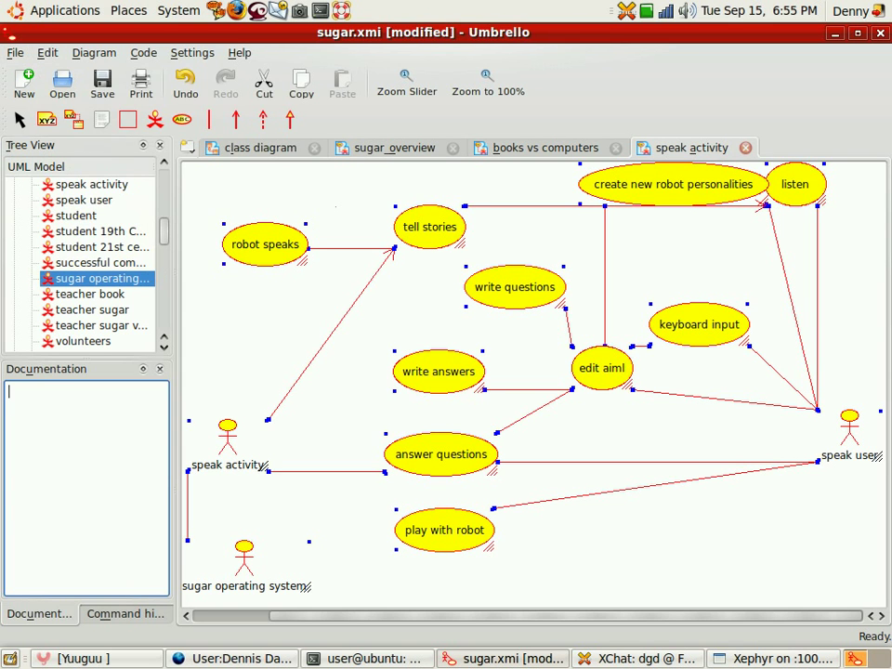
click(272, 257)
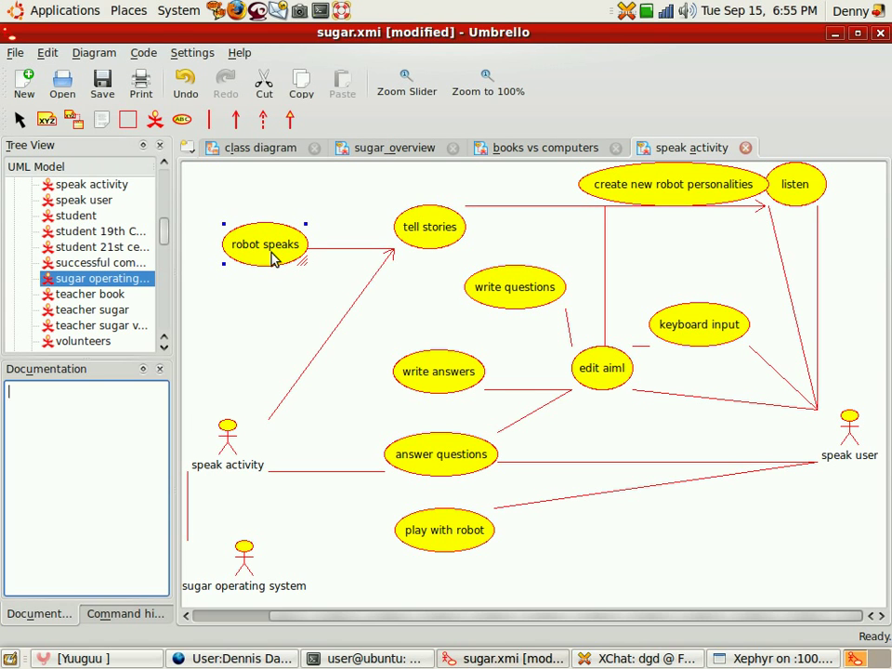
click(48, 54)
click(80, 189)
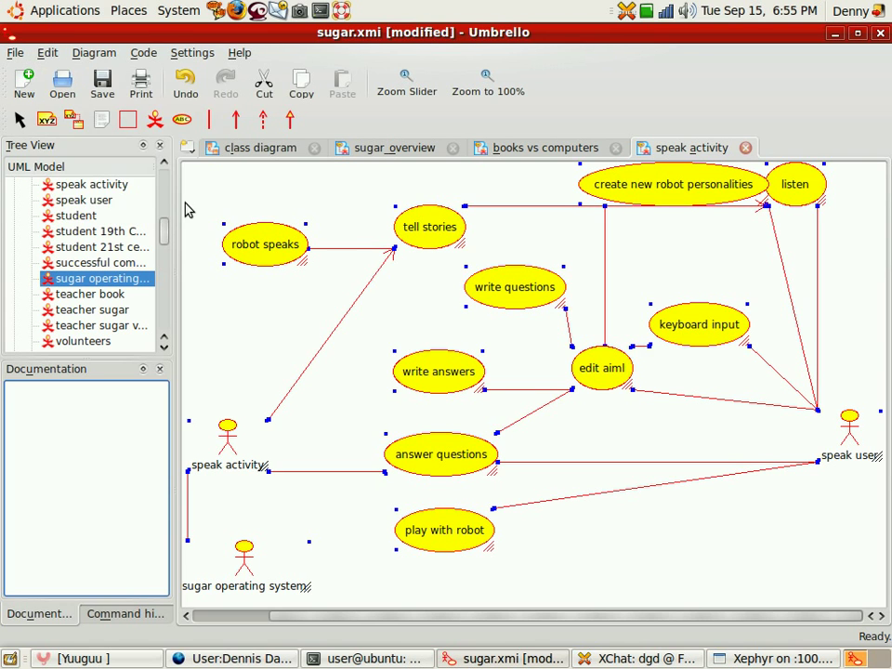
drag(259, 240, 281, 422)
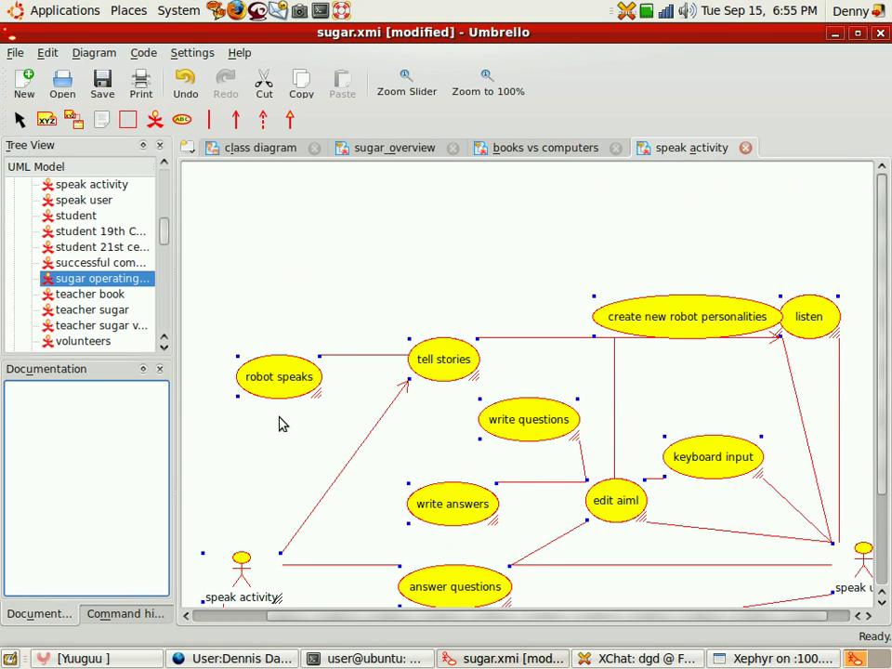
click(595, 205)
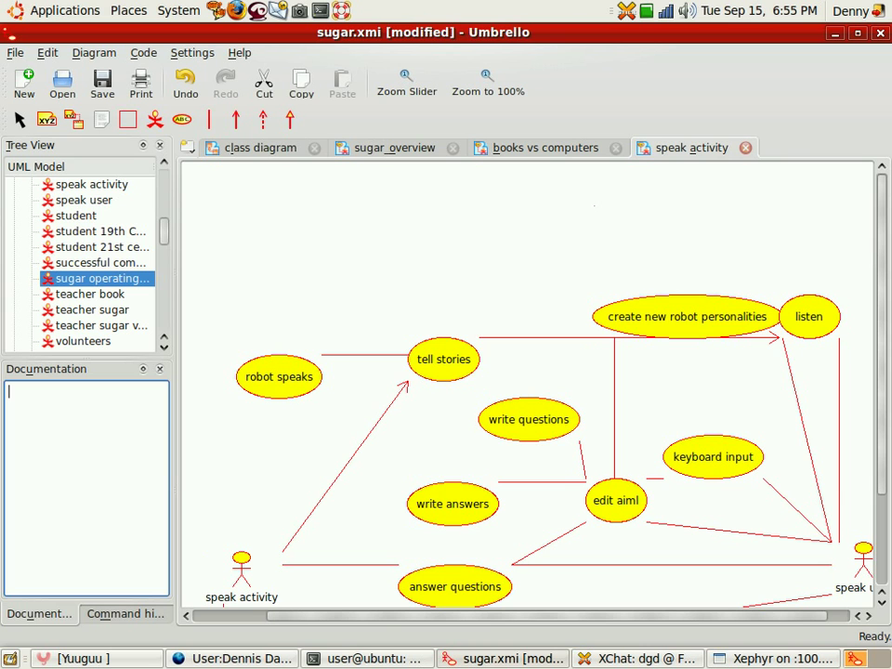
drag(652, 309, 604, 280)
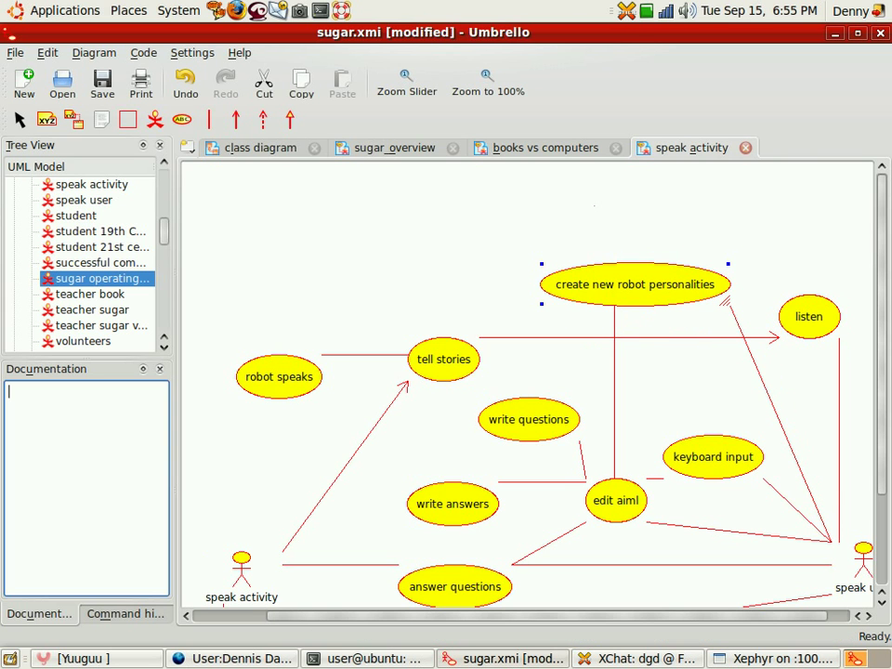
Step: Add an actor named "narrator" above and left of the create new robot personalities use case
click(157, 123)
click(424, 252)
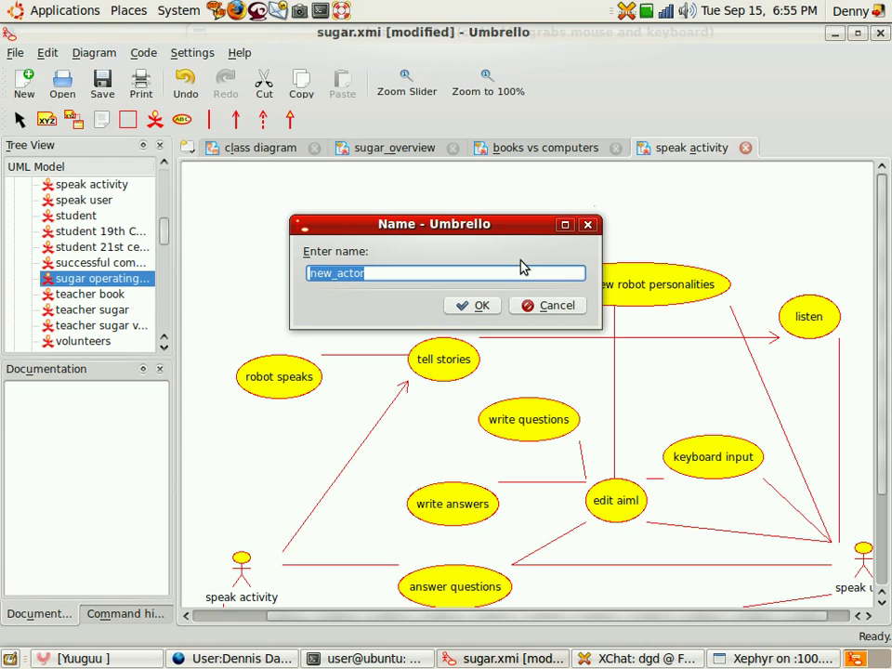
text(im)
key(BackSpace)
key(BackSpace)
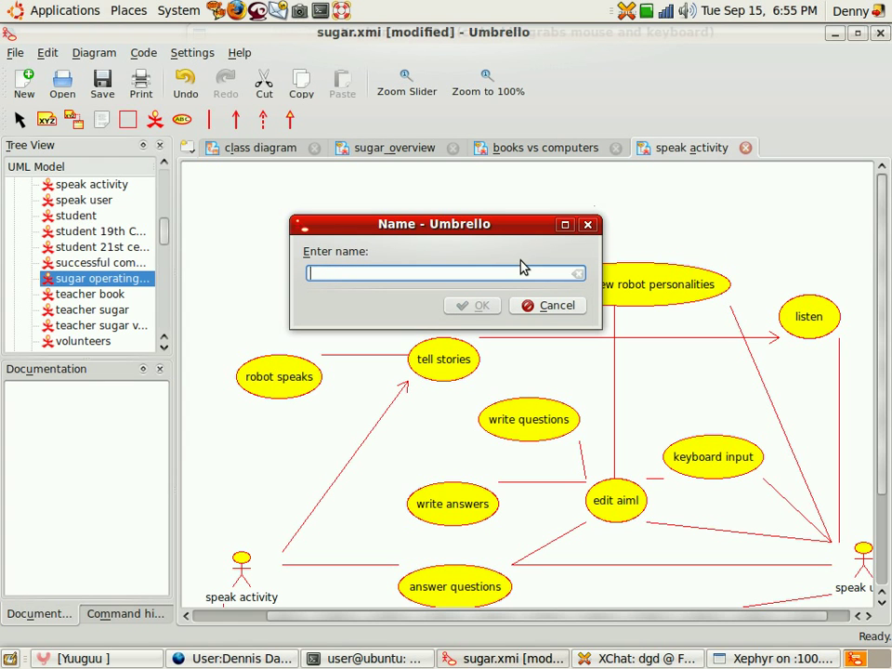
text(narro)
key(BackSpace)
text(aot)
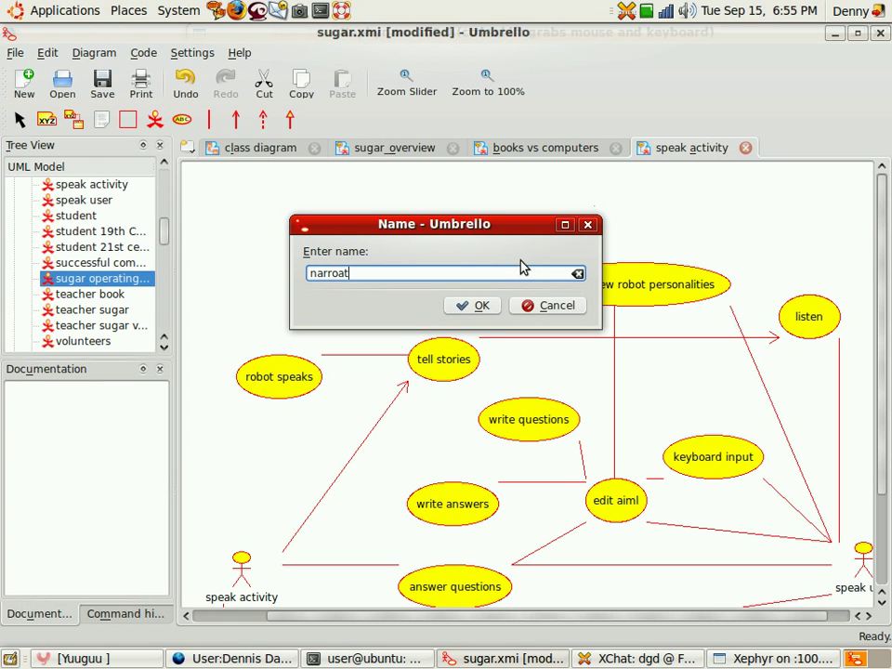
key(BackSpace)
key(BackSpace)
text(otor)
key(Return)
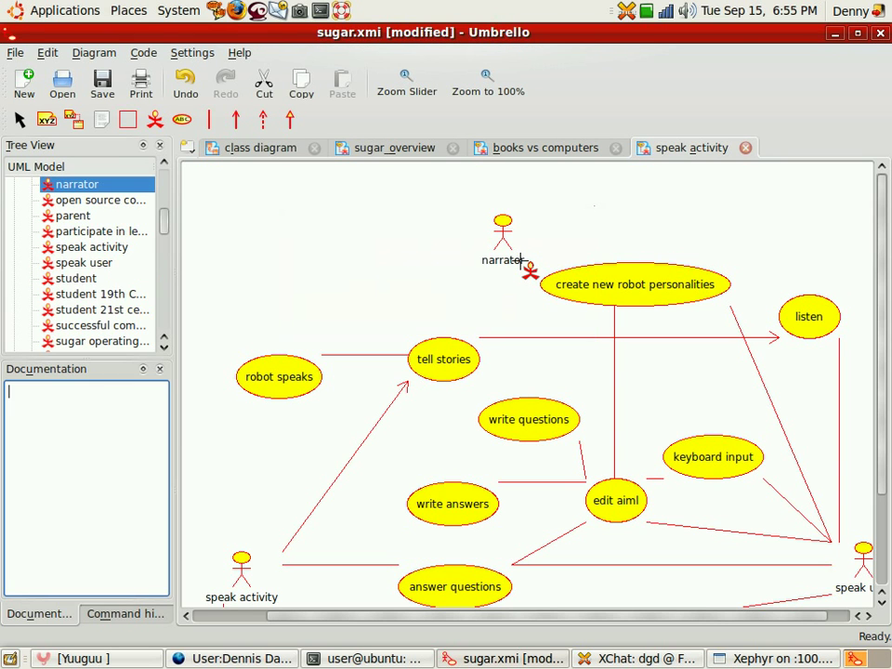
Step: Add an actor named "good guy" above create new robot personalities, right of the narrator
click(575, 256)
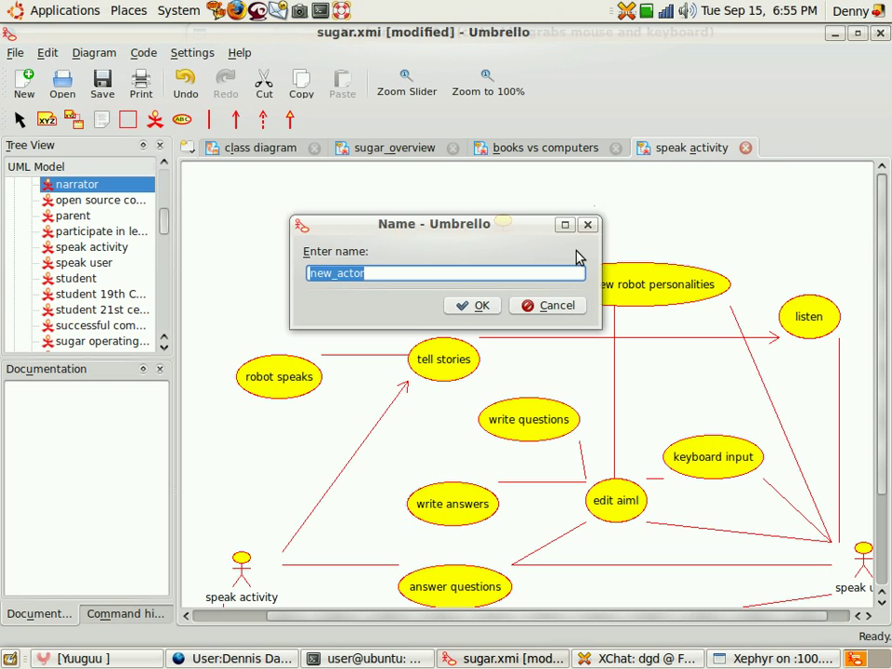
text(good)
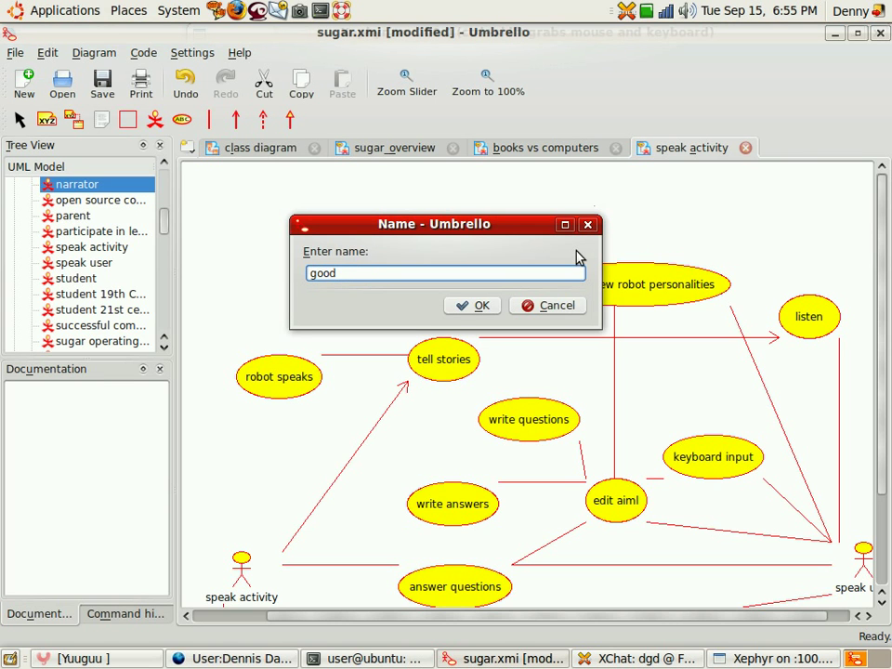
text( duy)
key(BackSpace)
key(BackSpace)
key(BackSpace)
text(guy)
key(Return)
Step: Add an actor named "bad guy" above create new robot personalities, right of the good guy
click(677, 231)
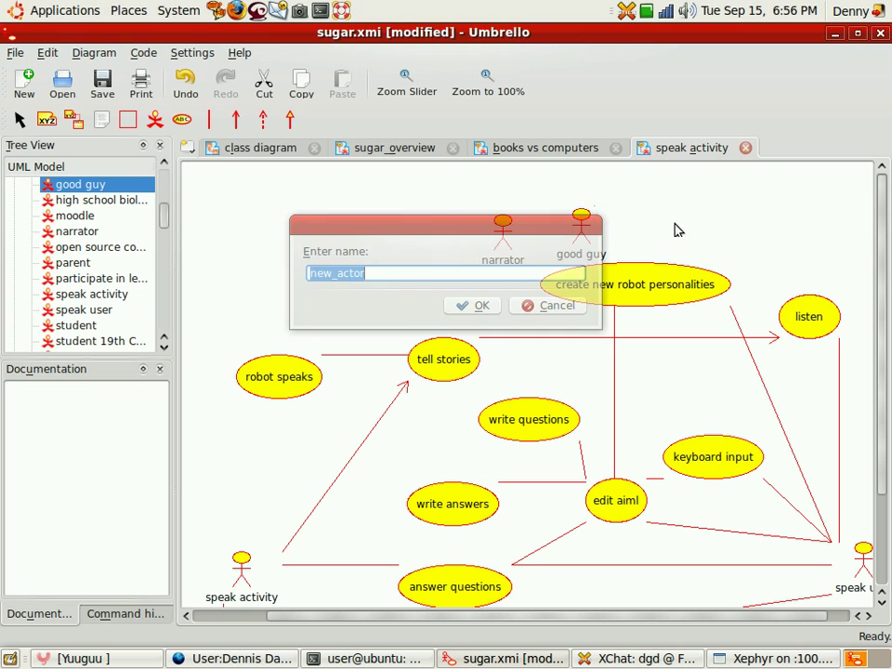
text(bad guy)
key(Return)
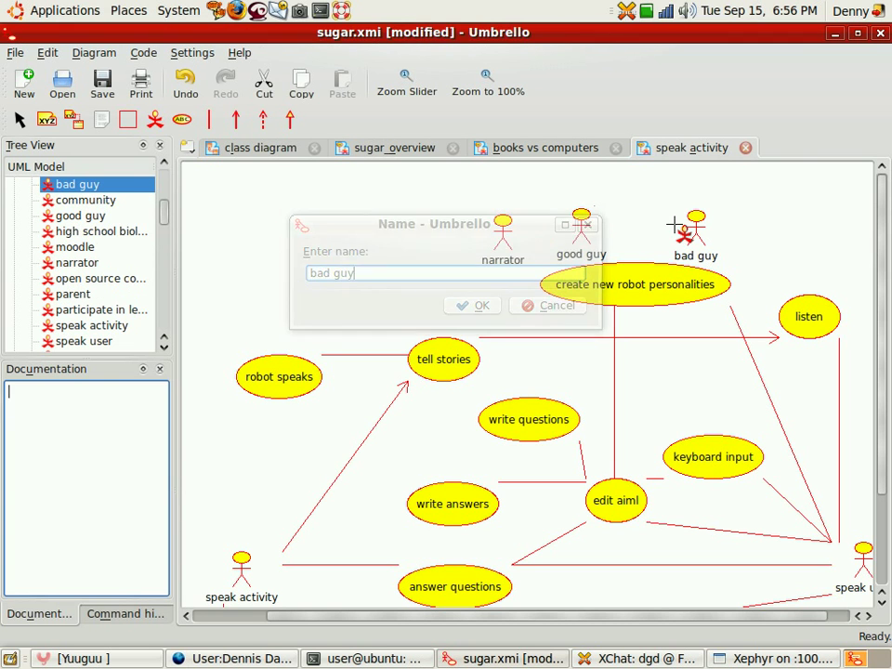
Step: Add an actor named "biology teacher" just above the narrator actor
click(438, 185)
text(bi)
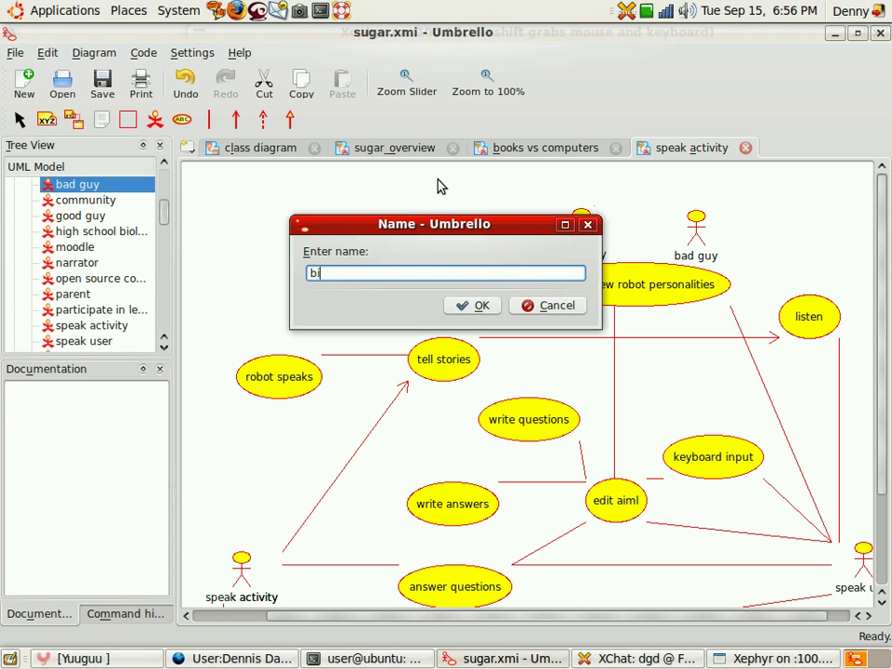
text(lo)
key(BackSpace)
key(BackSpace)
text(olgo)
key(BackSpace)
key(BackSpace)
text(ogy teacher)
key(Return)
Step: Add an actor named "math teacher" just above the good guy actor, right of the biology teacher
click(574, 221)
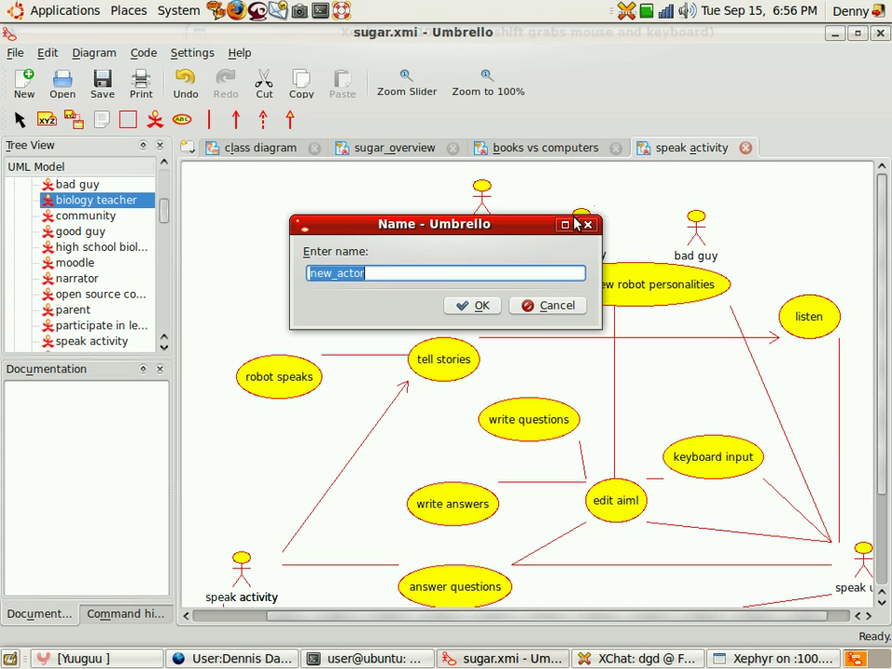
text(math teacher)
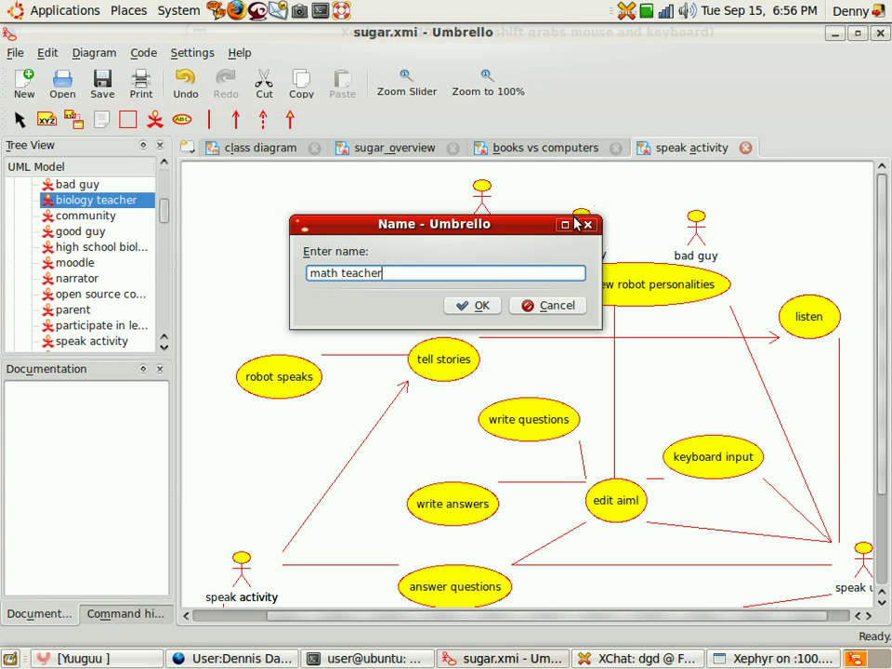
key(Return)
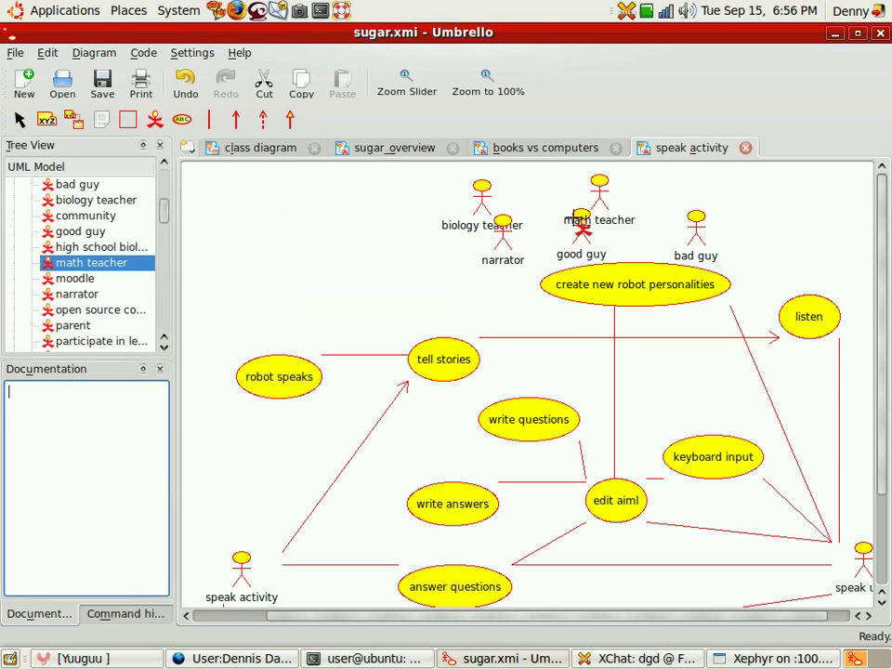
Step: Add an actor named "history teacher" above listen, right of the bad guy actor
click(761, 190)
text(history)
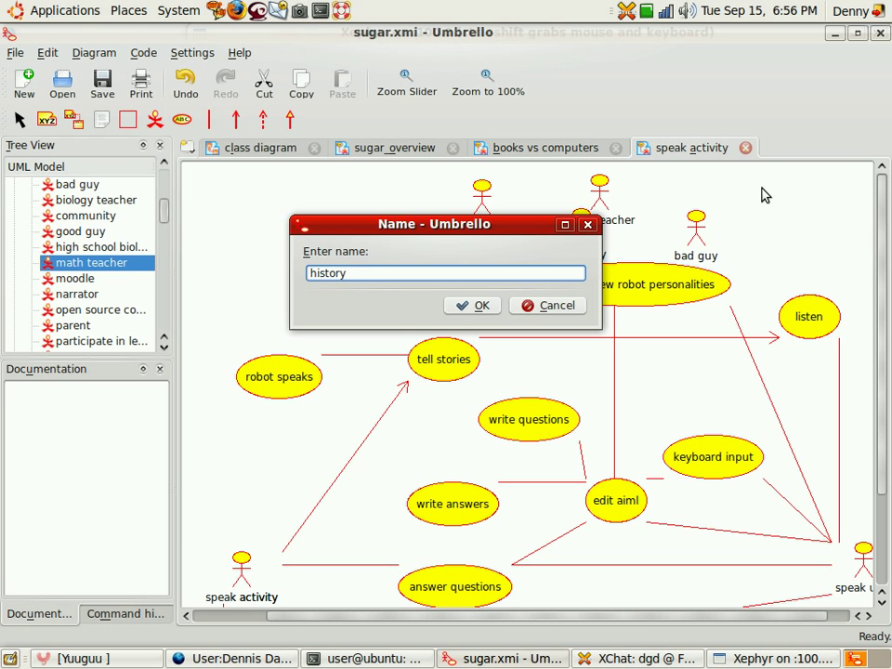
text( teacher)
key(Return)
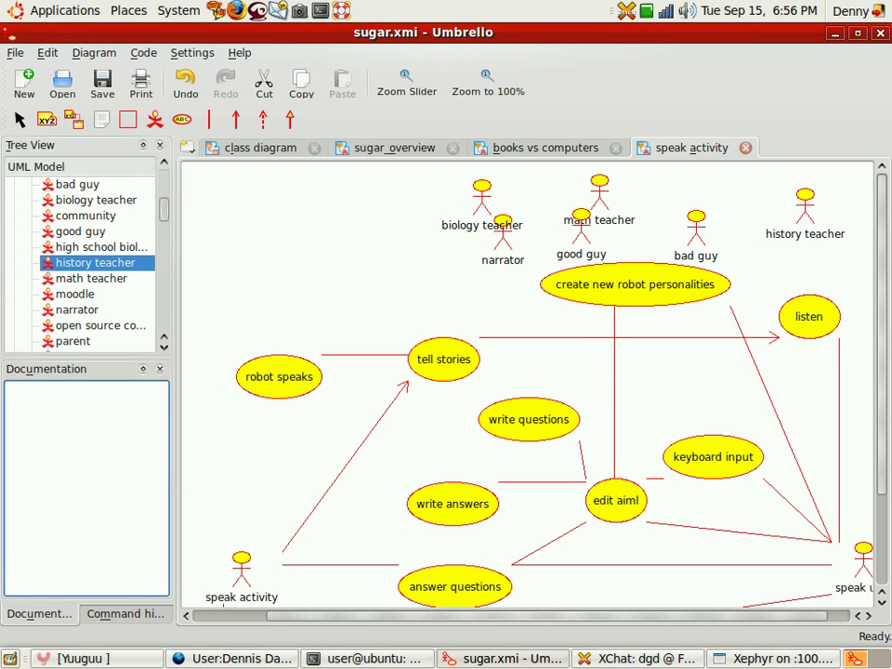
Step: Move the biology teacher actor left so it no longer overlaps the narrator
click(20, 118)
drag(518, 223, 408, 201)
drag(485, 200, 390, 200)
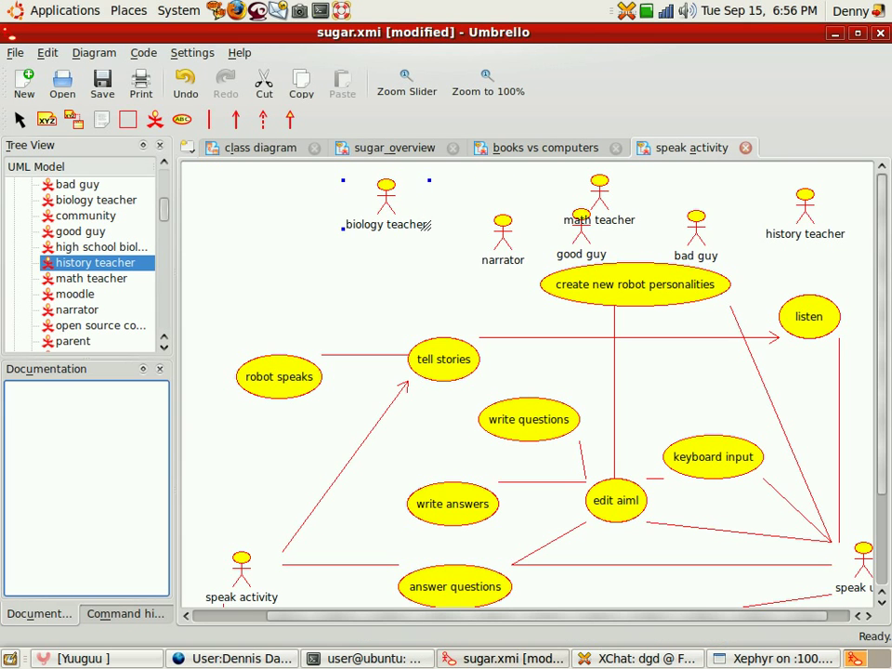
click(491, 199)
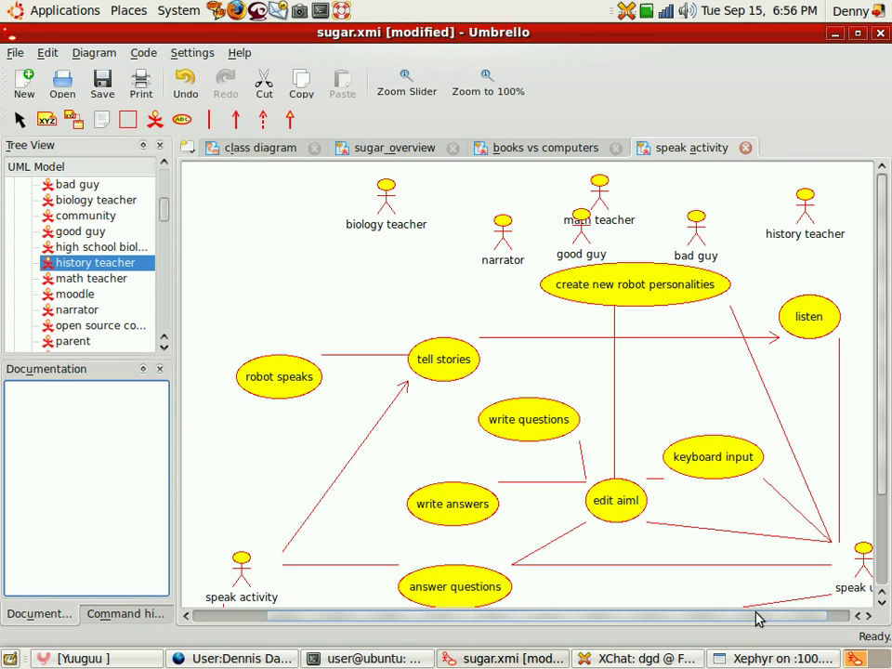
Step: Move the speak activity actor up and to the right, between robot speaks and answer questions
drag(757, 618, 808, 627)
scroll(880, 523, down, 3)
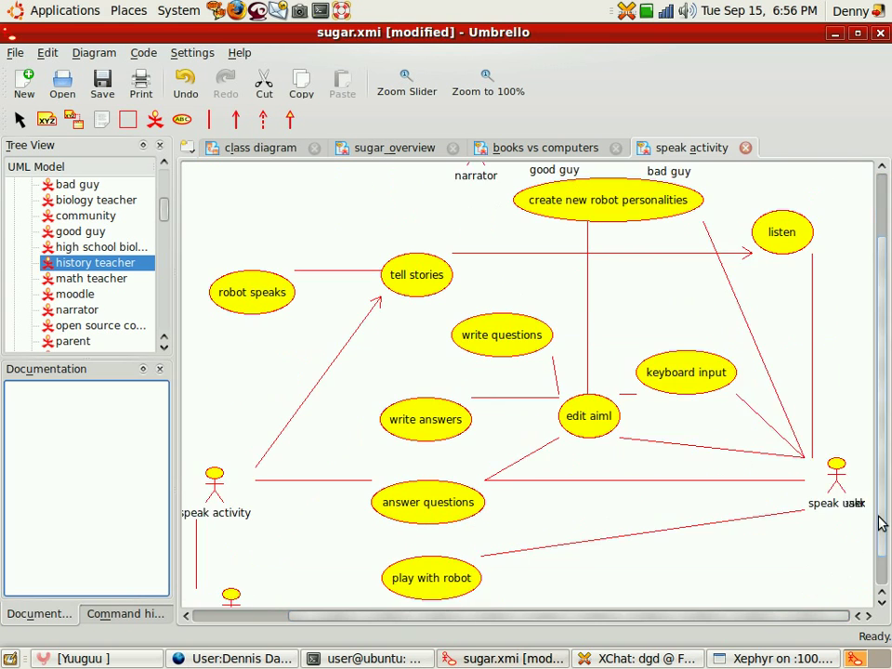
scroll(880, 523, down, 1)
drag(213, 458, 262, 407)
click(250, 277)
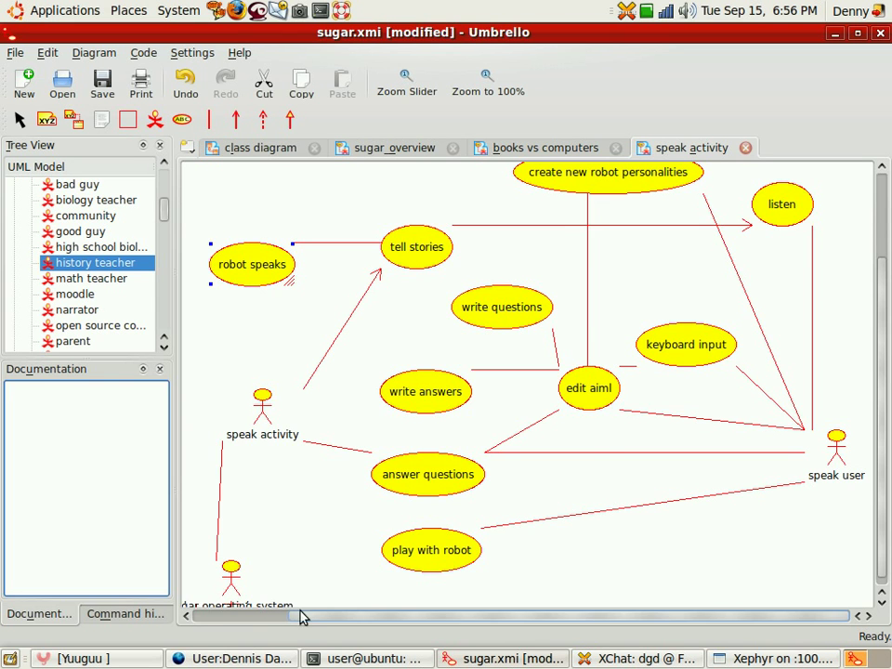
Step: Place an empty note in the blank area left of the robot speaks use case
drag(300, 617, 242, 619)
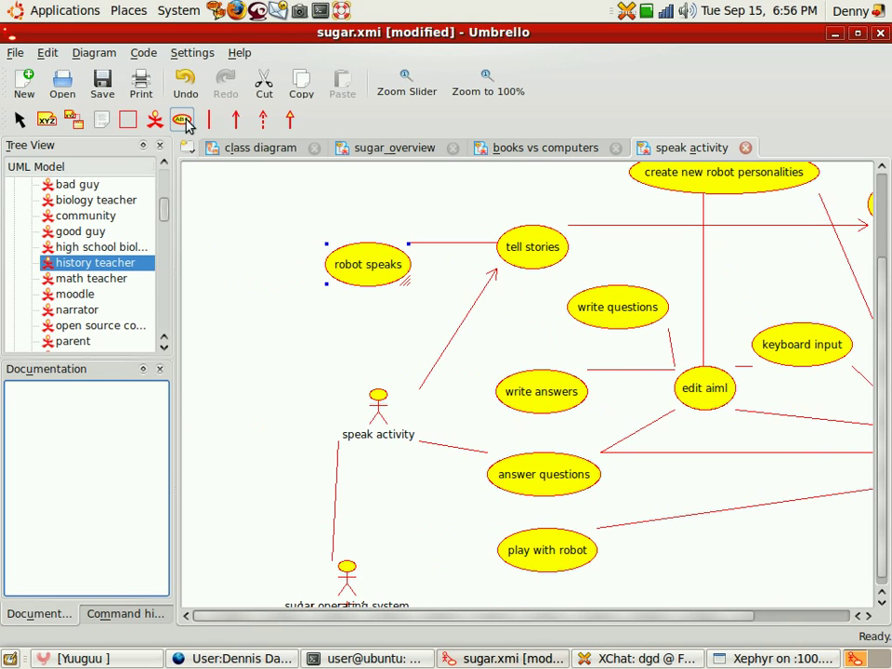
click(74, 120)
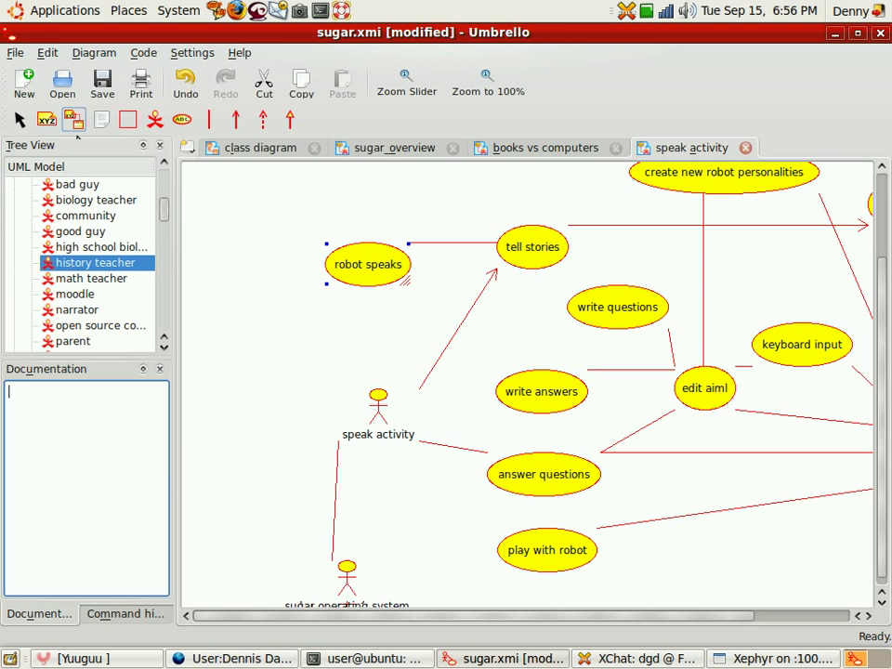
click(207, 231)
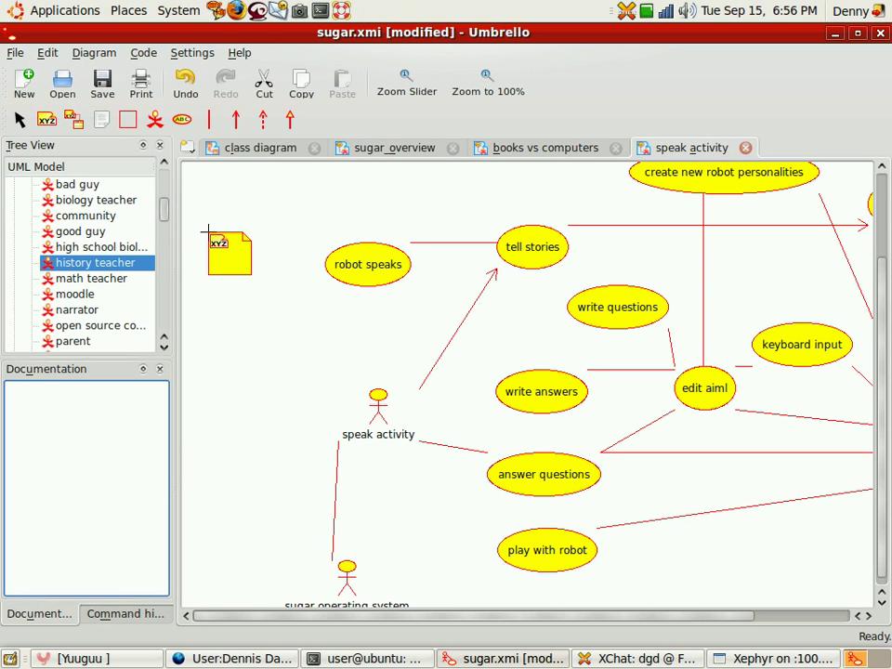
text(engl)
Step: Enter English, French and German on separate lines in the note and enlarge it to fit the whole list
click(230, 264)
right_click(229, 264)
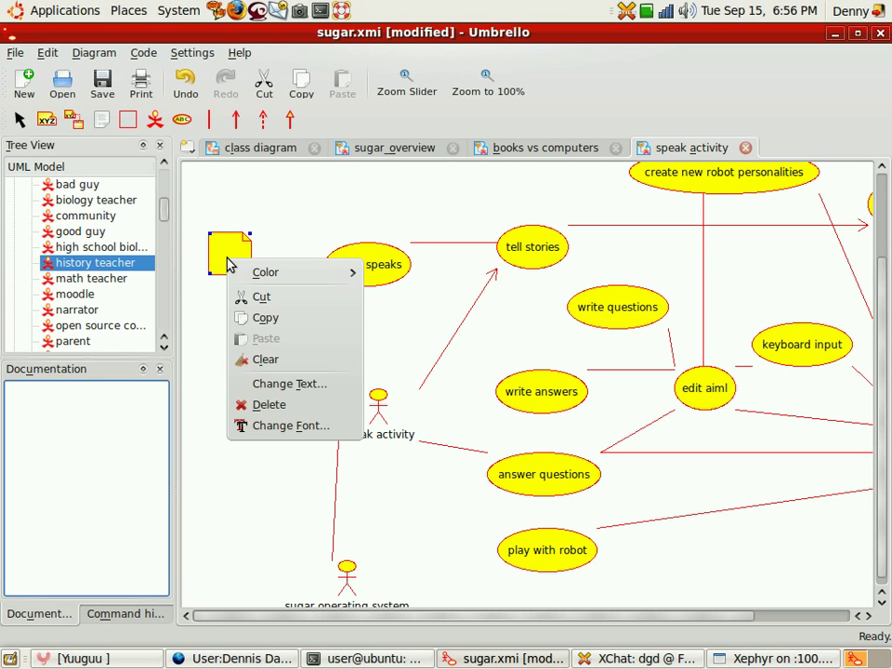
click(286, 384)
text(English)
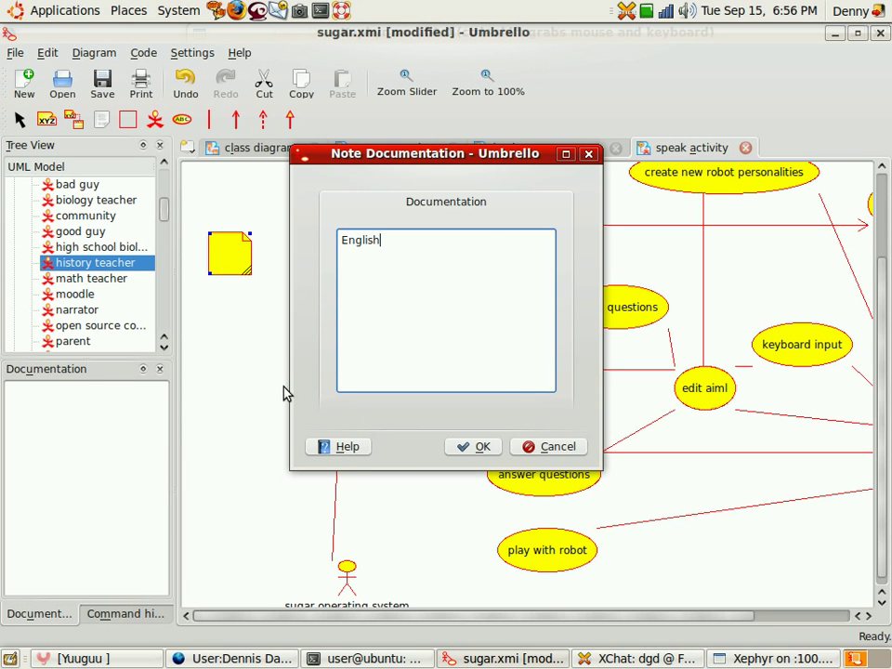
key(Return)
text(French)
key(Return)
text(Grema)
key(BackSpace)
key(BackSpace)
key(BackSpace)
key(BackSpace)
text(erman)
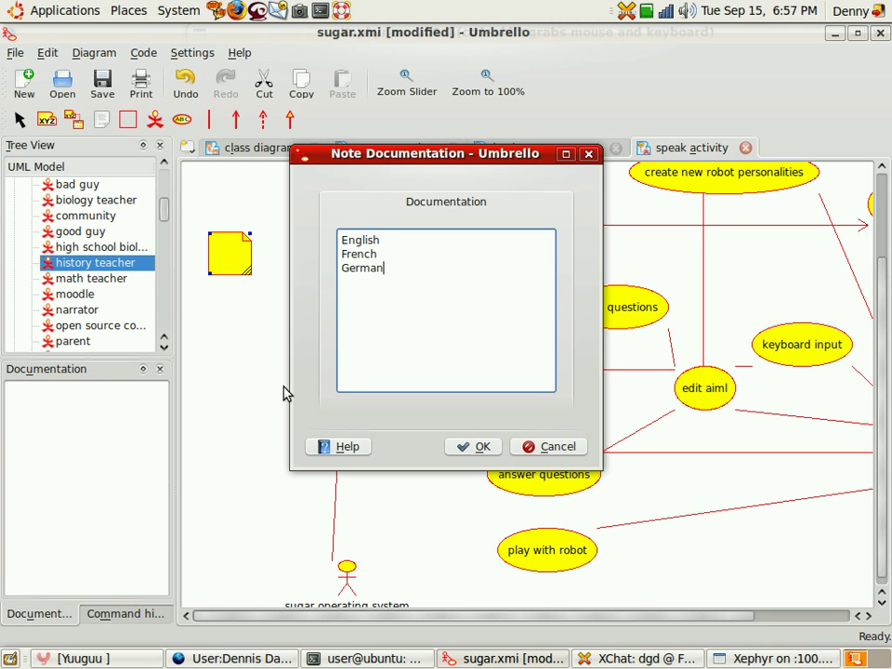
key(Return)
click(473, 447)
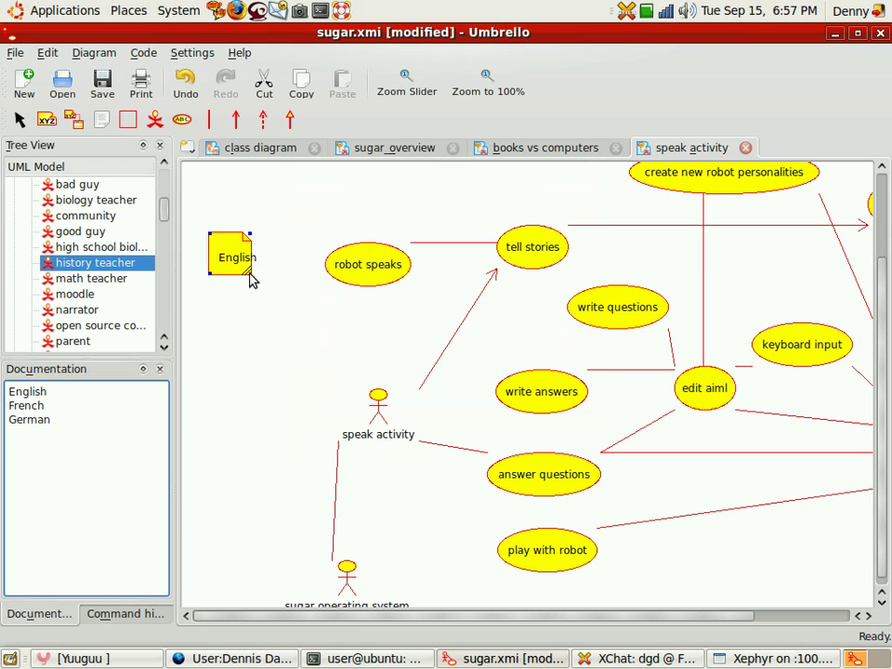
drag(251, 276, 297, 285)
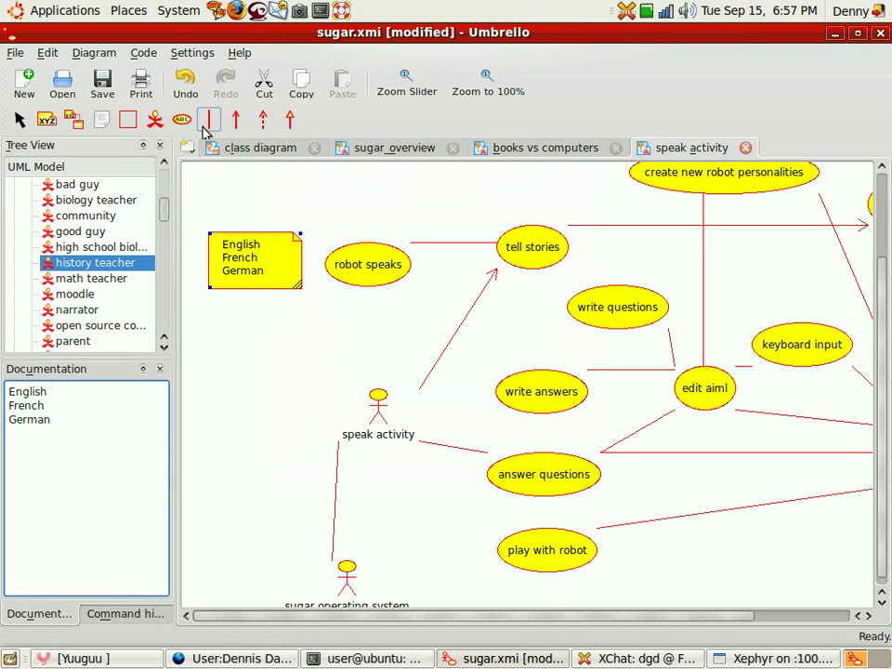
Step: Anchor the language note to the robot speaks use case and save the model
click(282, 259)
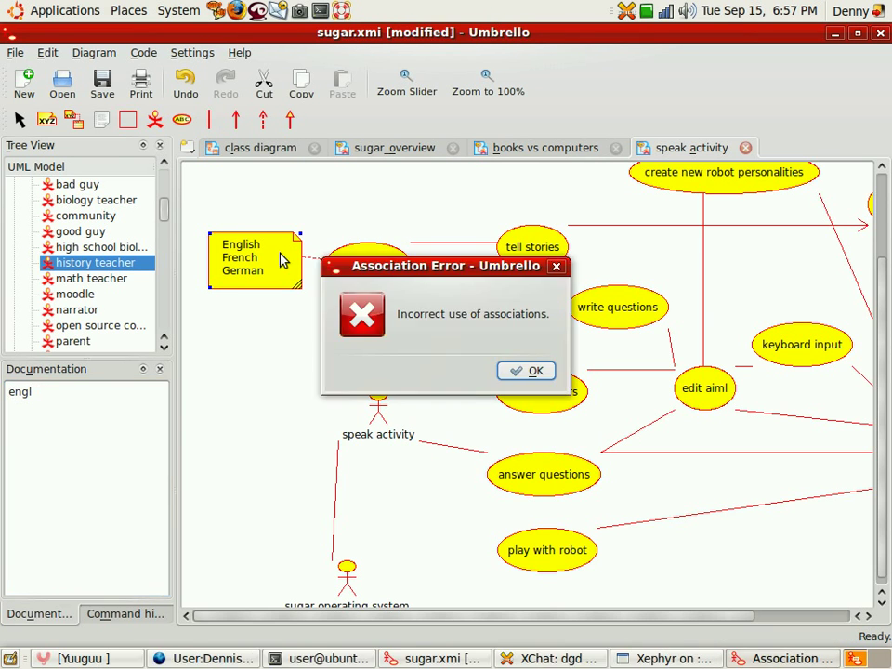
click(520, 370)
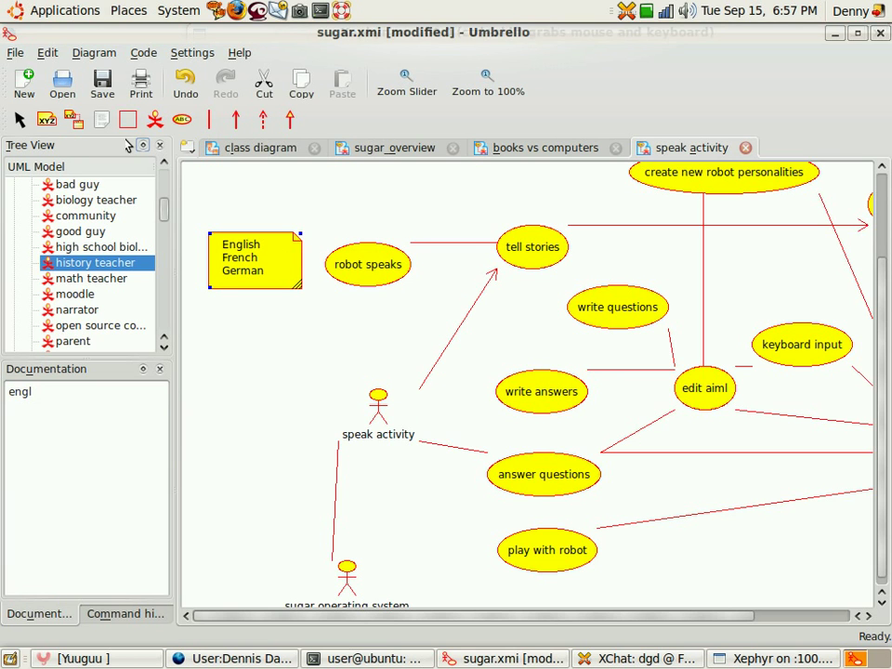
click(289, 265)
click(359, 265)
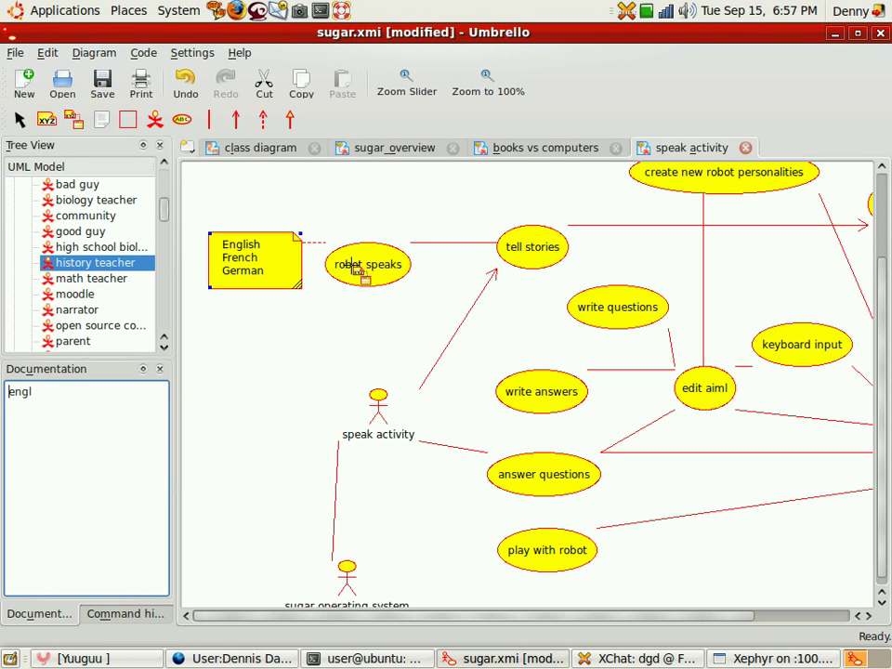
key(ctrl+s)
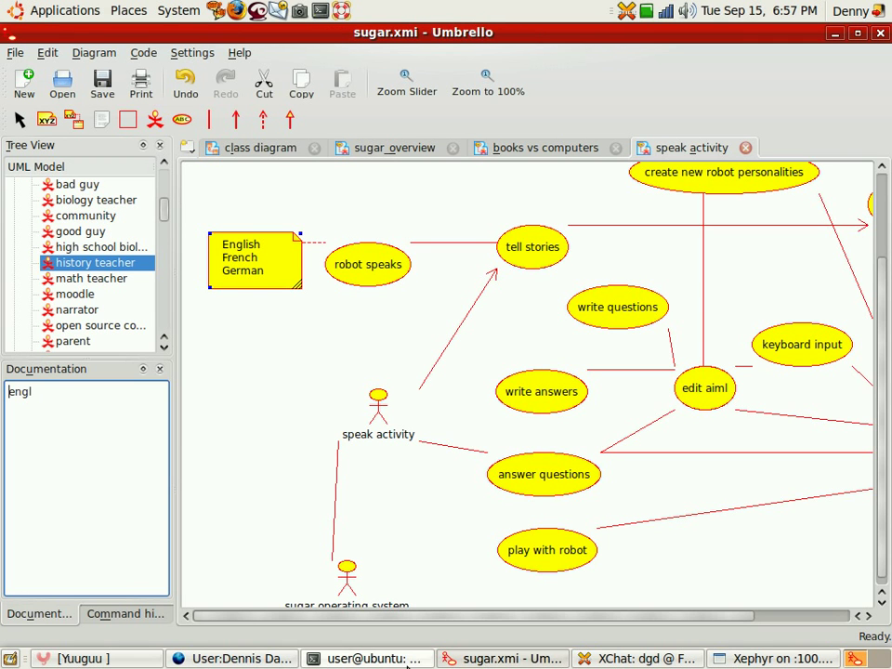
Step: Switch to the Xephyr window showing the Speak activity's robot face
click(605, 659)
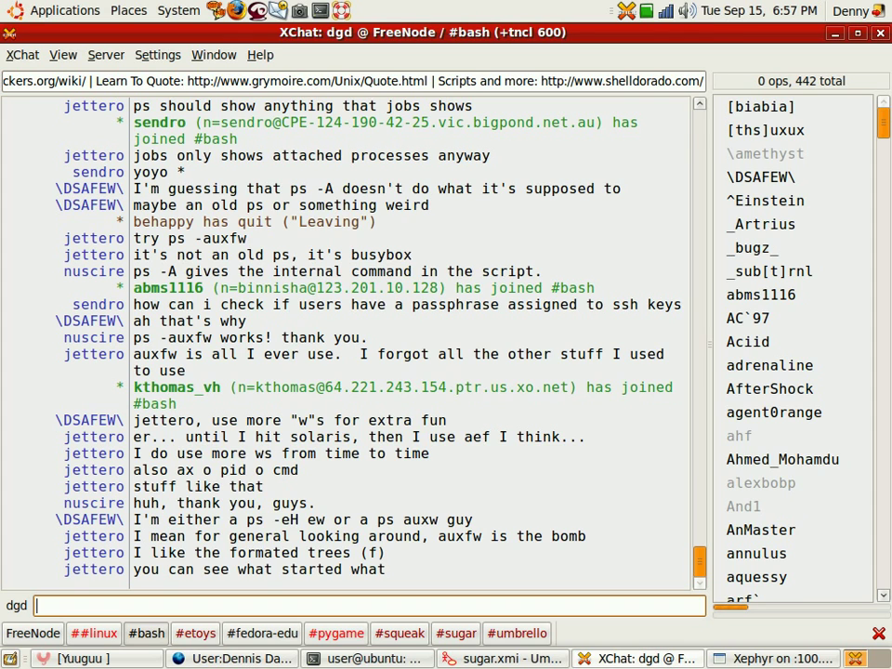
click(771, 658)
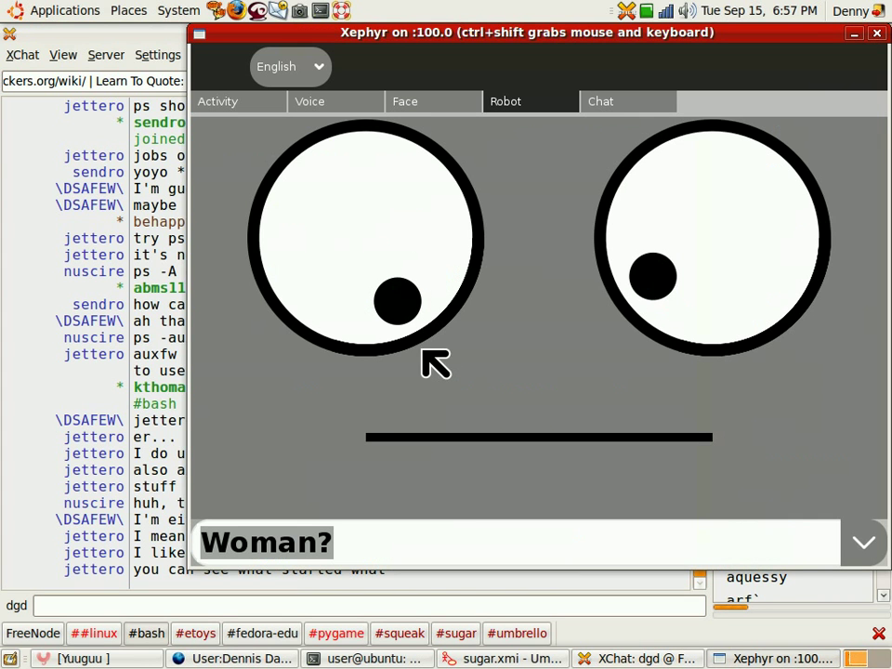